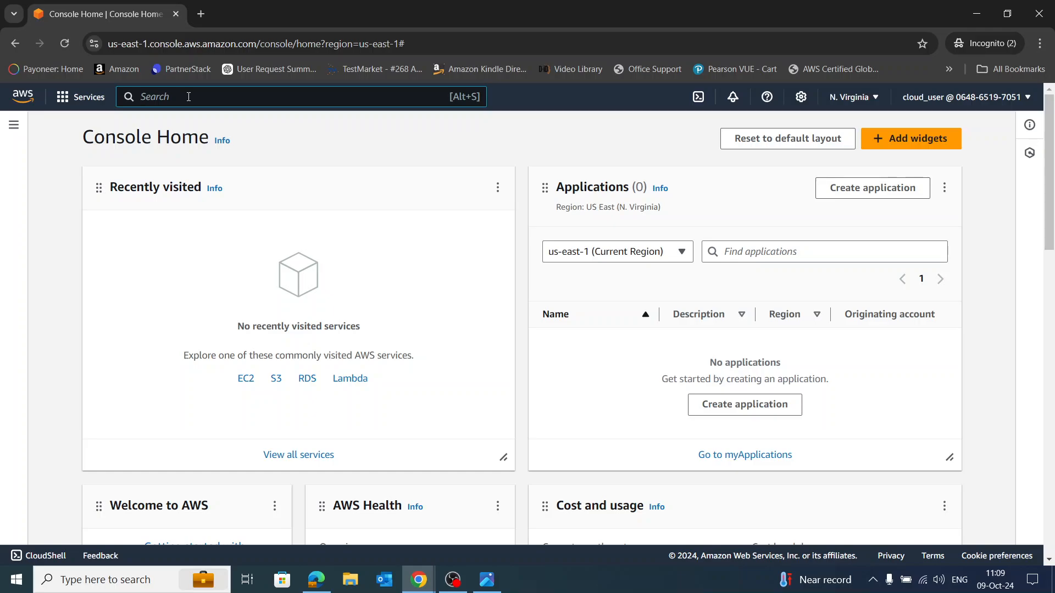
Step: Open the EC2 service and go to its list of target groups under Load Balancing
type("ec2")
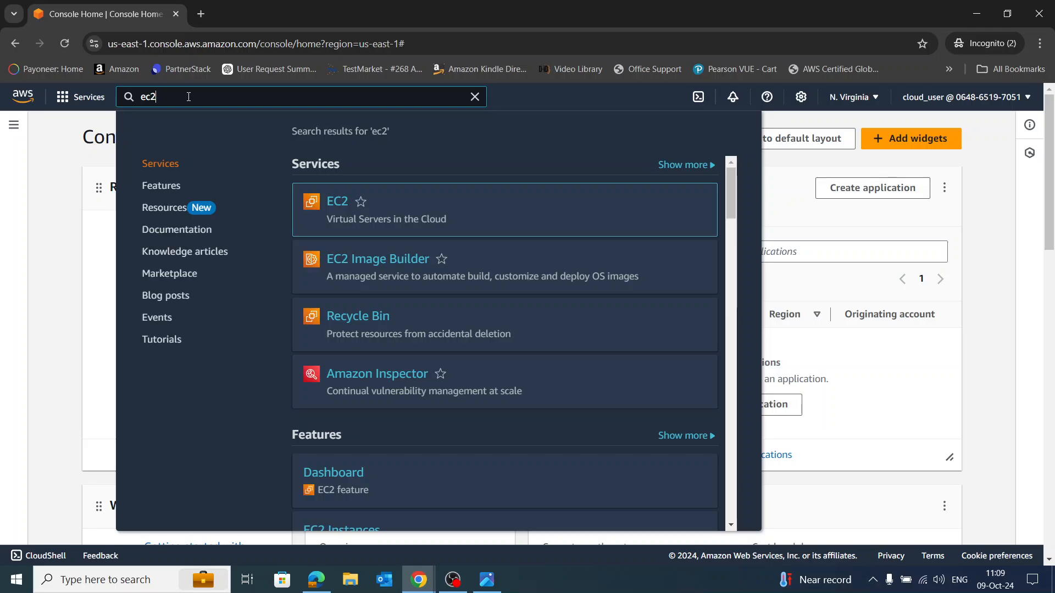
left_click(344, 203)
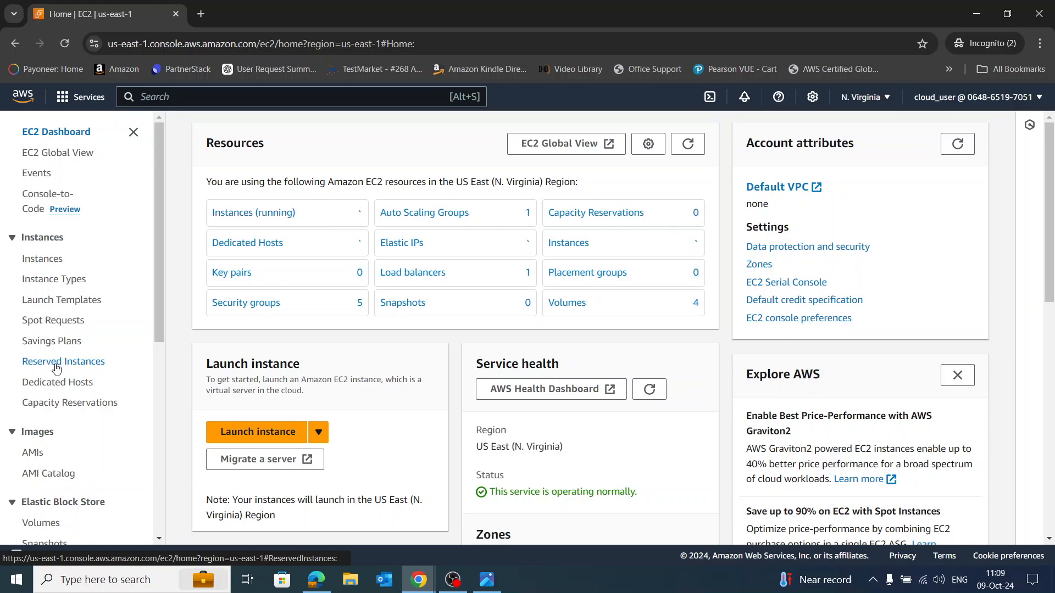
scroll(61, 363, "down", 3)
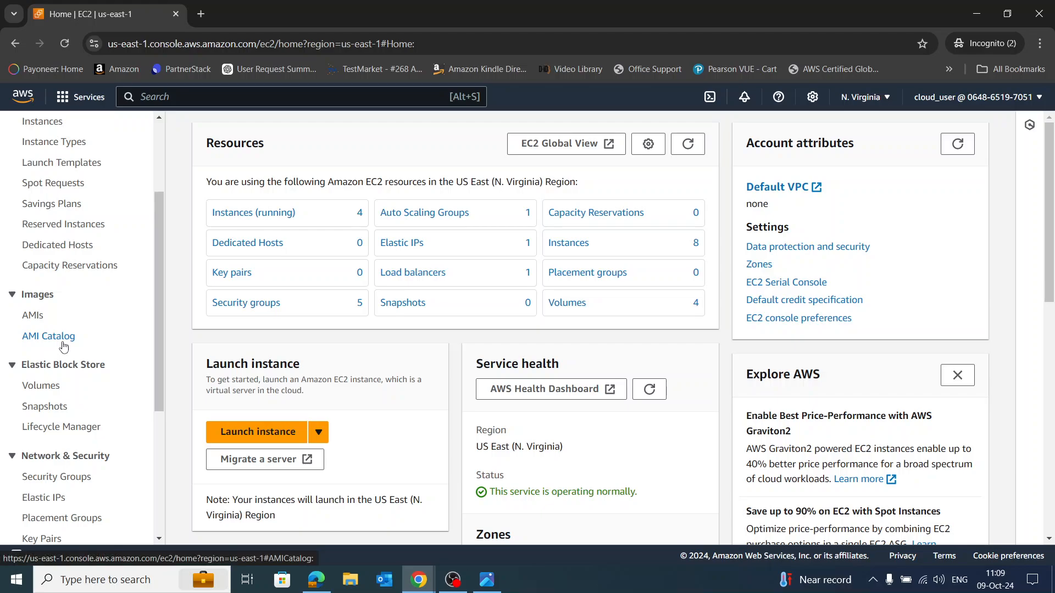
scroll(64, 345, "down", 4)
scroll(64, 310, "down", 1)
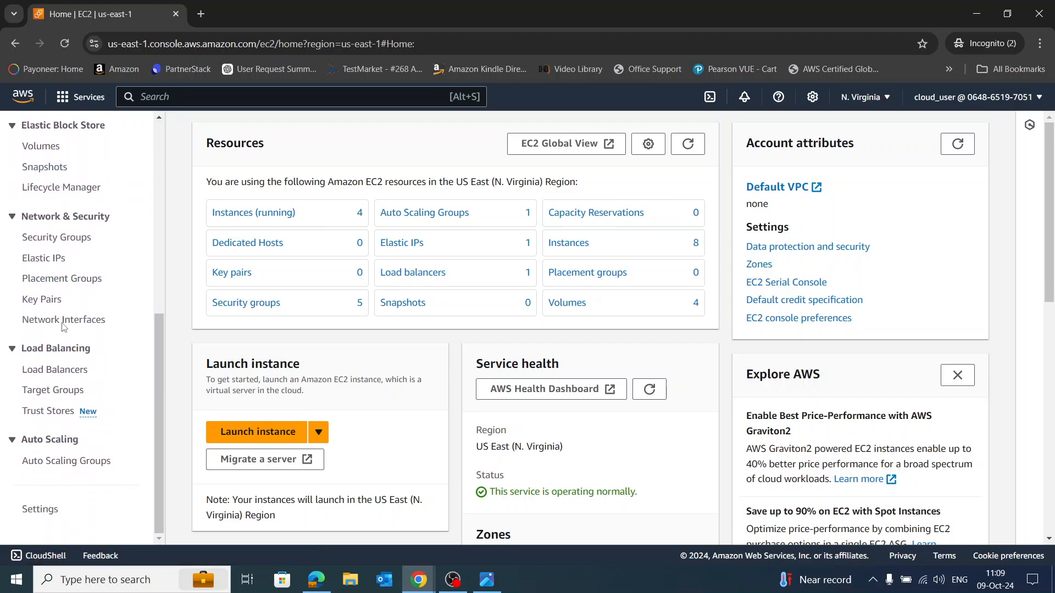
left_click(59, 391)
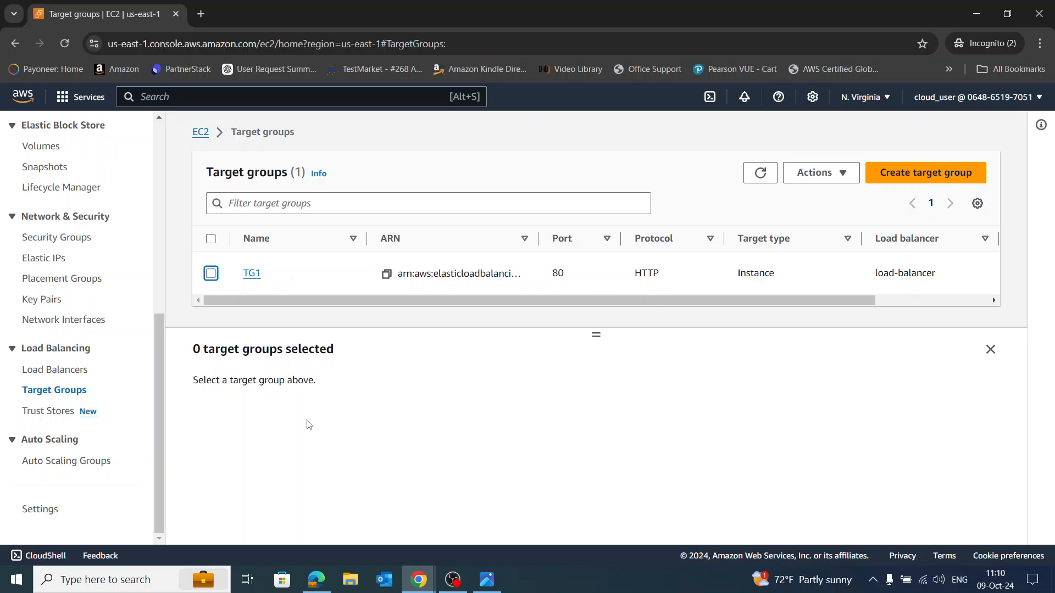
Step: Show the details of the load balancer named load-balancer and copy its DNS name
left_click(76, 371)
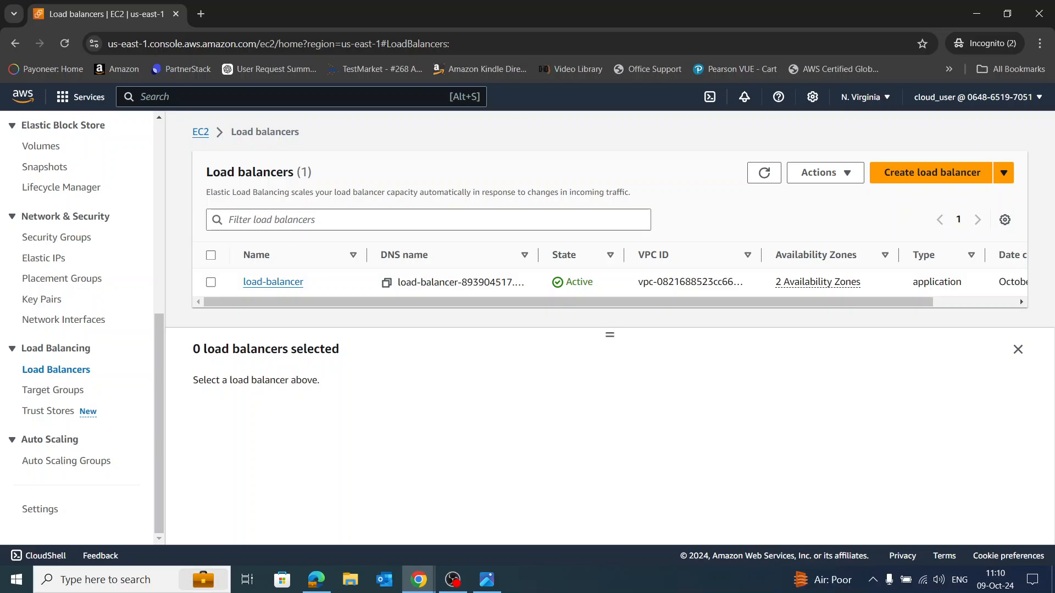
left_click(212, 281)
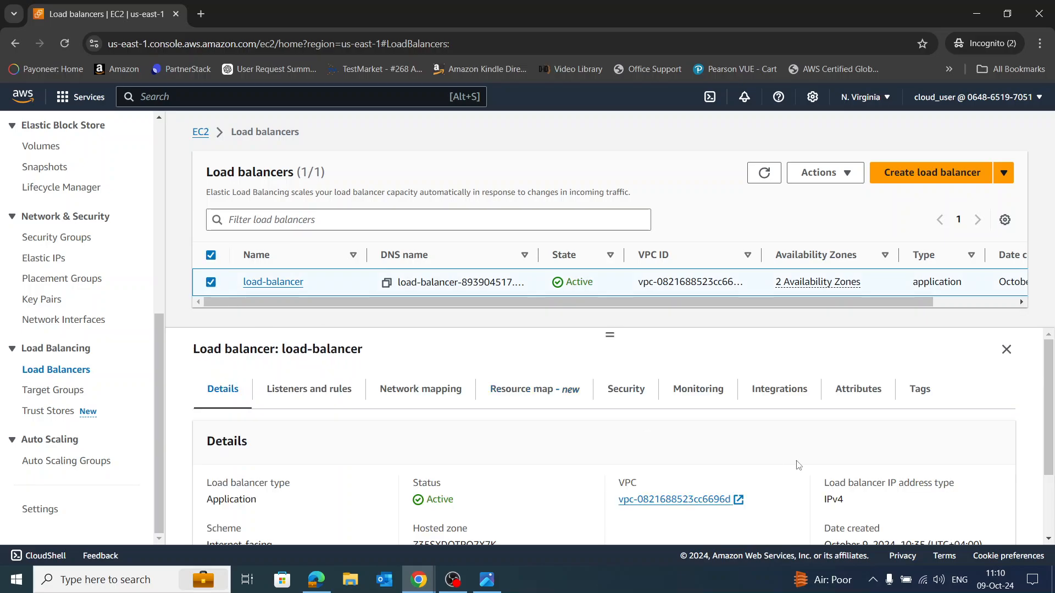
scroll(798, 465, "down", 3)
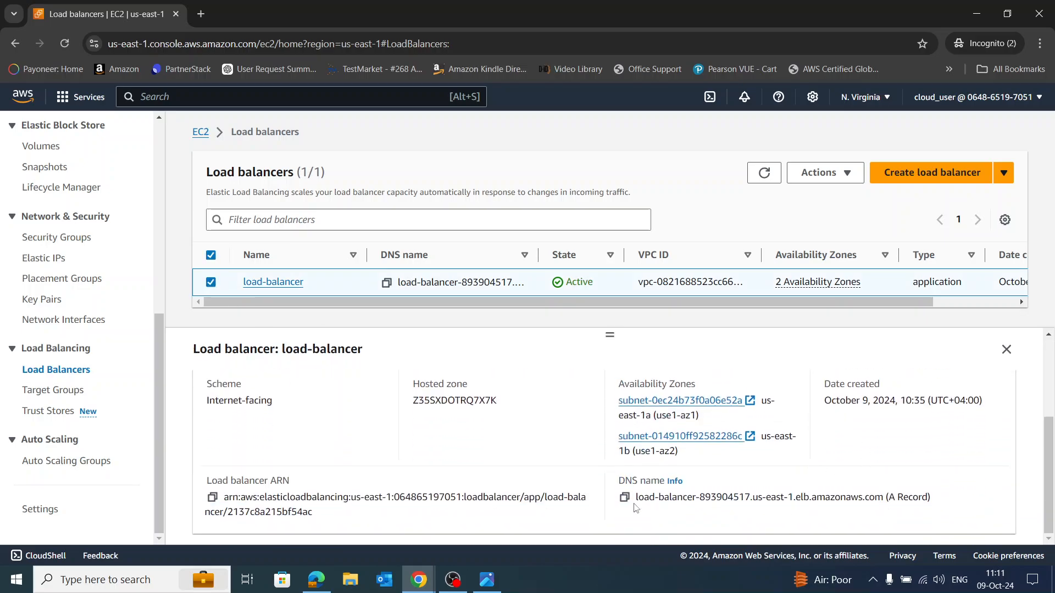
left_click(629, 503)
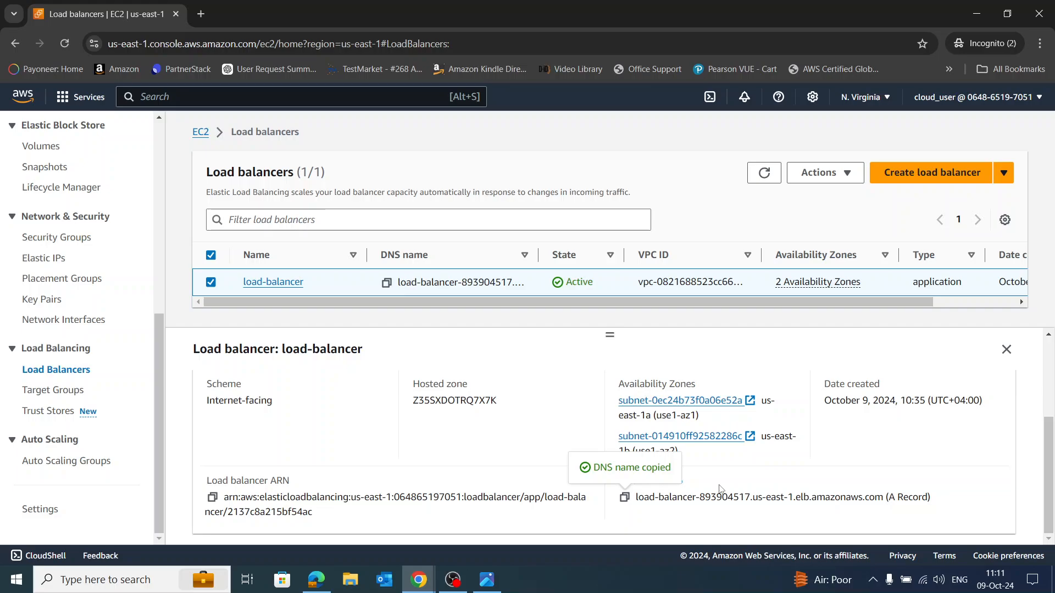
Step: Load the copied load balancer DNS name in a new browser tab and continue to the site past the security warning
left_click(201, 13)
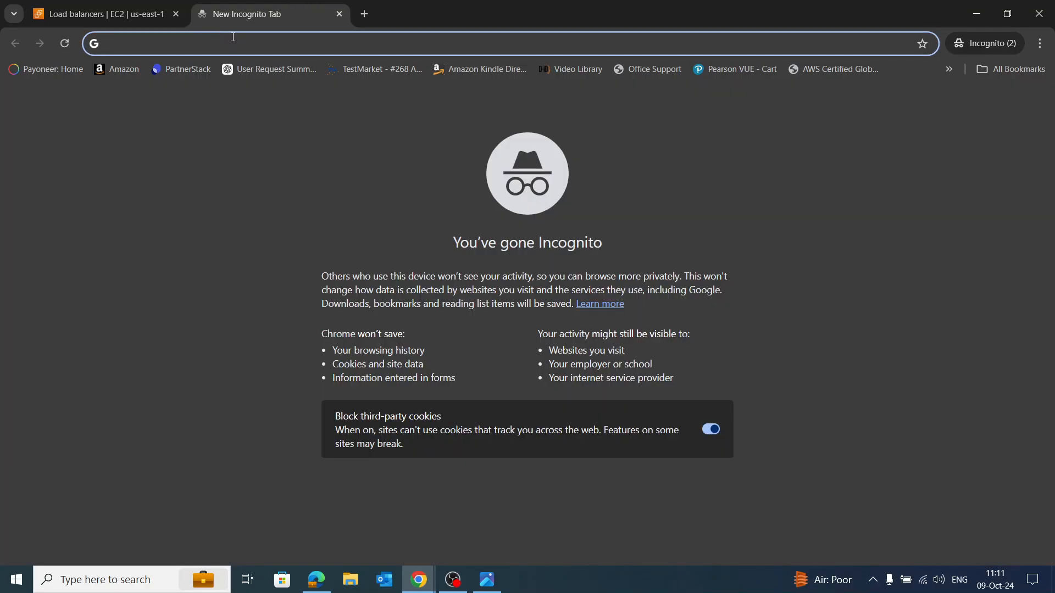
key("ctrl+v")
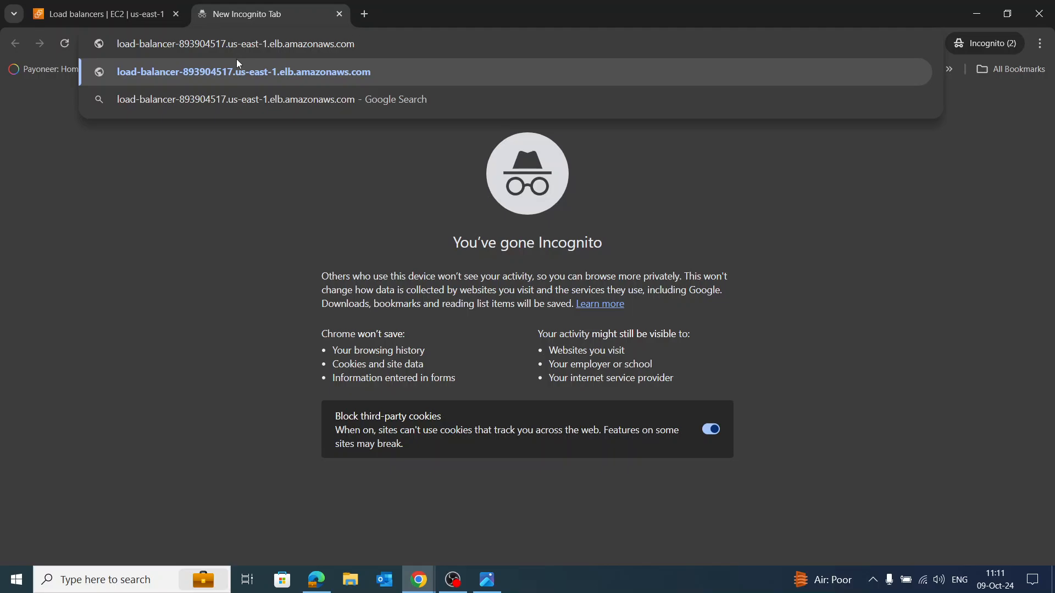
key("Return")
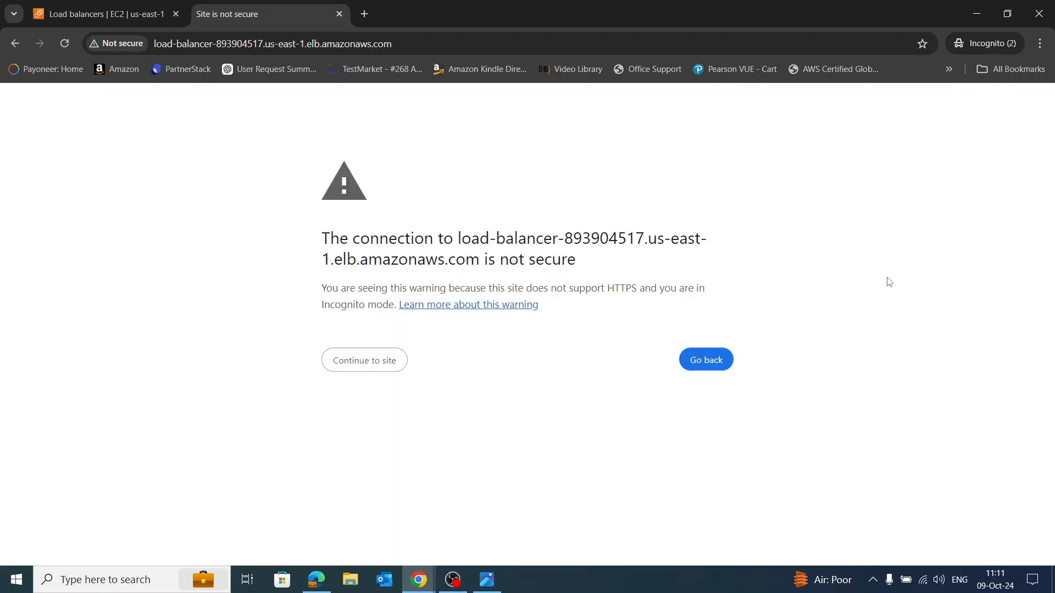
left_click(387, 360)
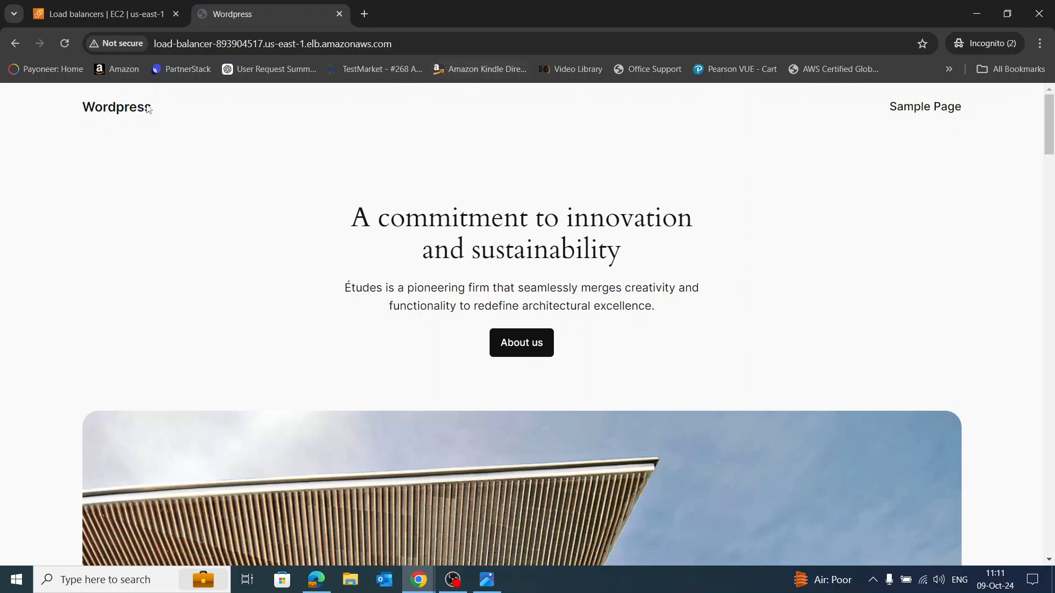
Step: Return to the AWS console, find the RDS service and open its list of databases
left_click(87, 15)
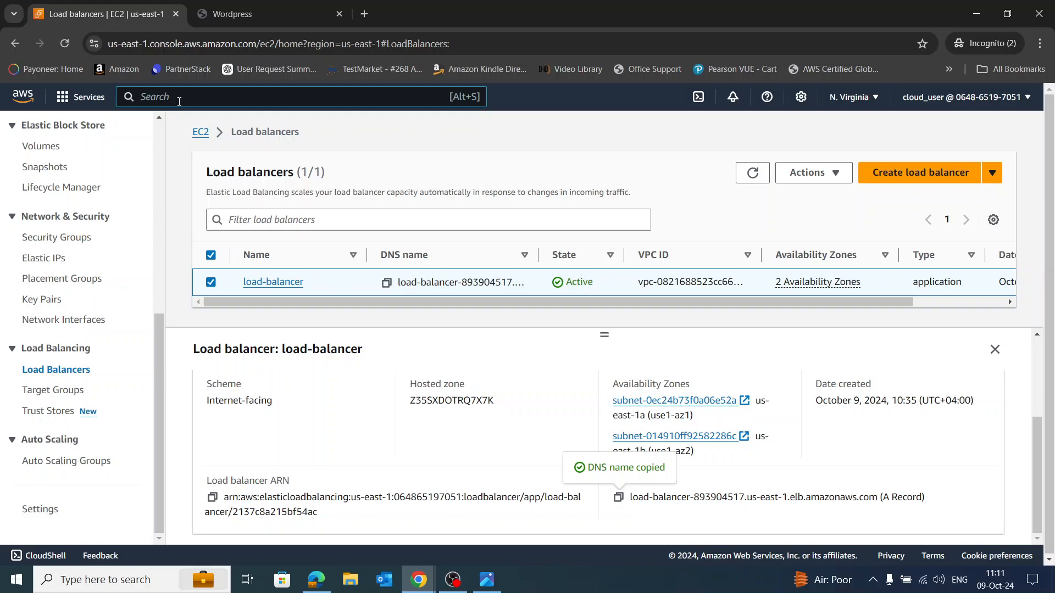
type("RDS")
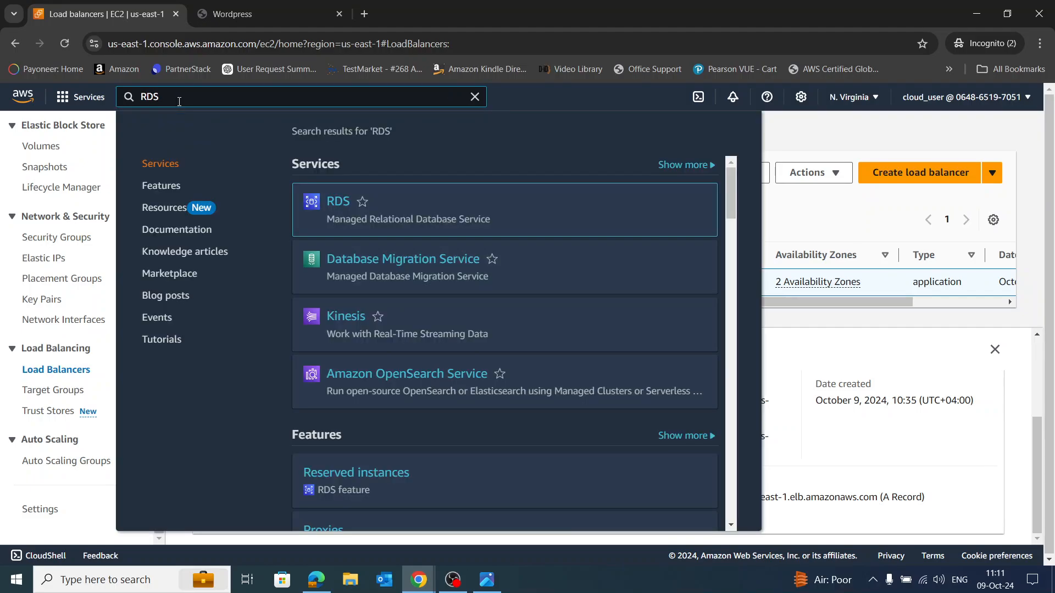
left_click(338, 202)
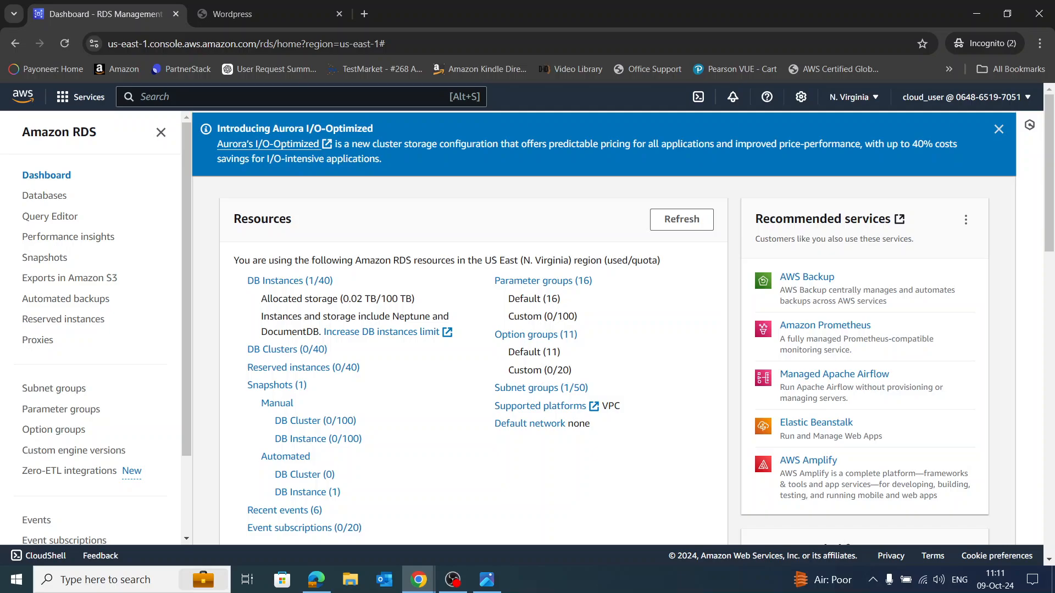
left_click(57, 196)
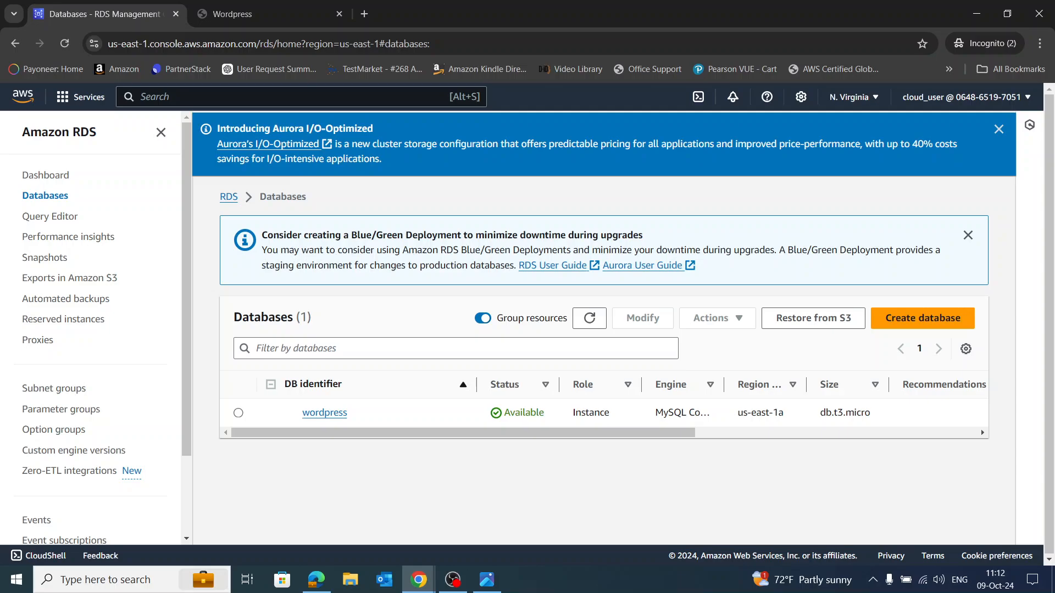
Step: Open the wordpress database and start modifying its DB instance settings
left_click(238, 413)
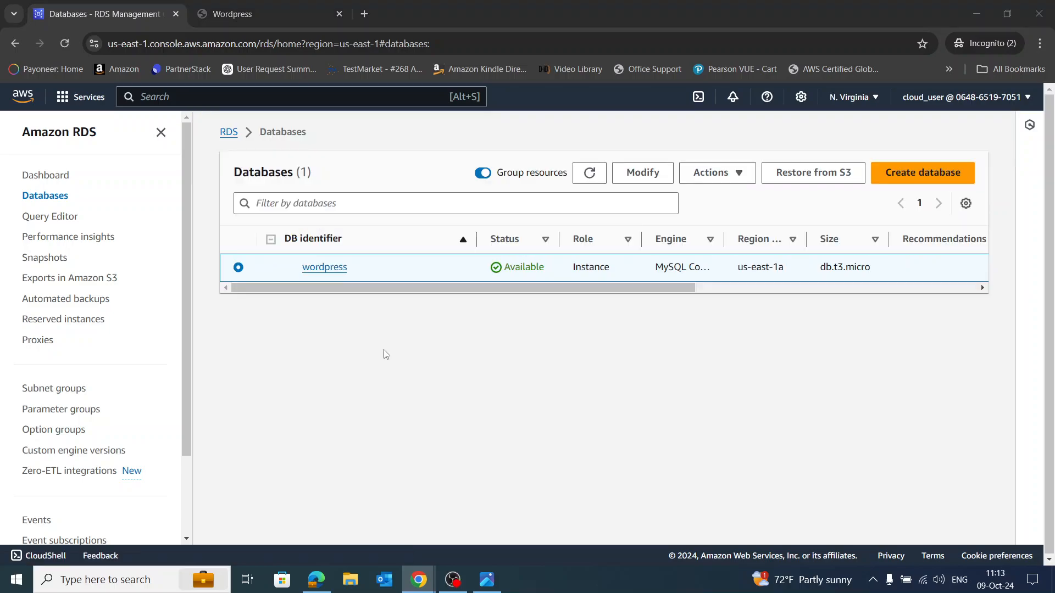
left_click(316, 273)
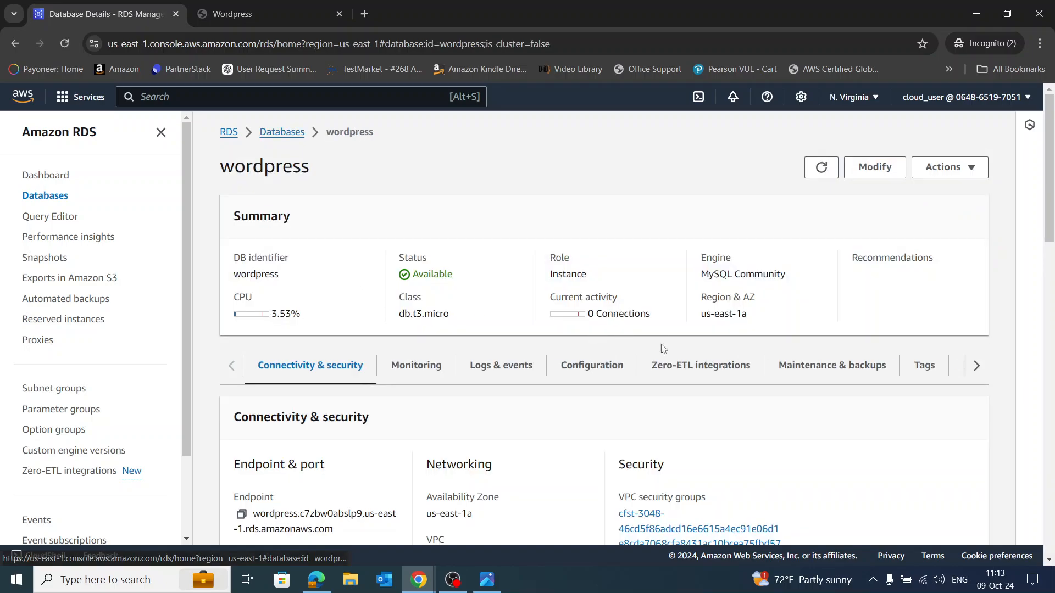
left_click(880, 173)
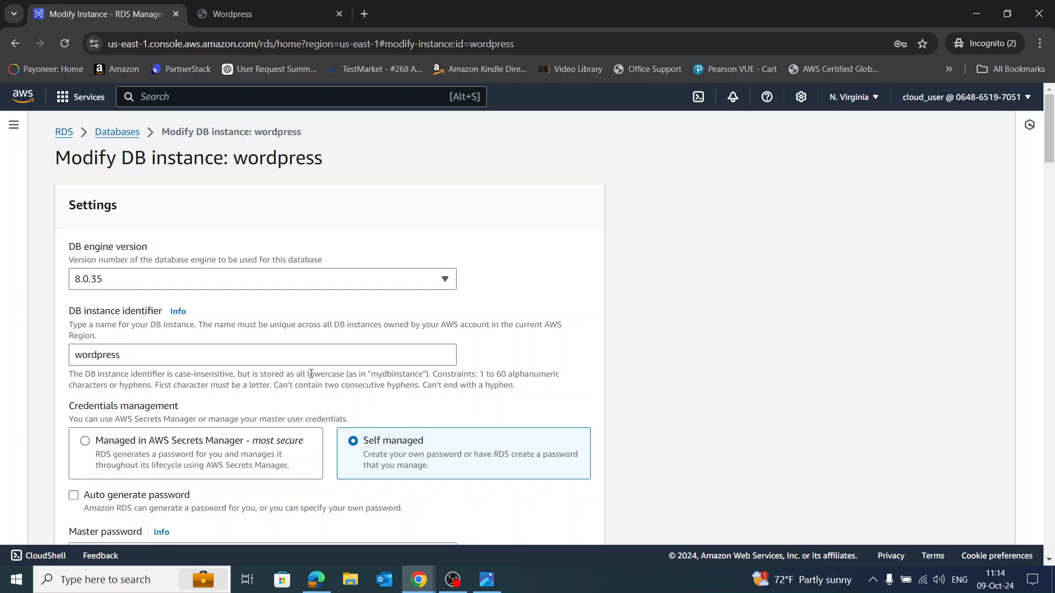
Step: Set the wordpress instance's Multi-AZ deployment to create a standby instance
scroll(311, 374, "down", 2)
scroll(332, 365, "down", 1)
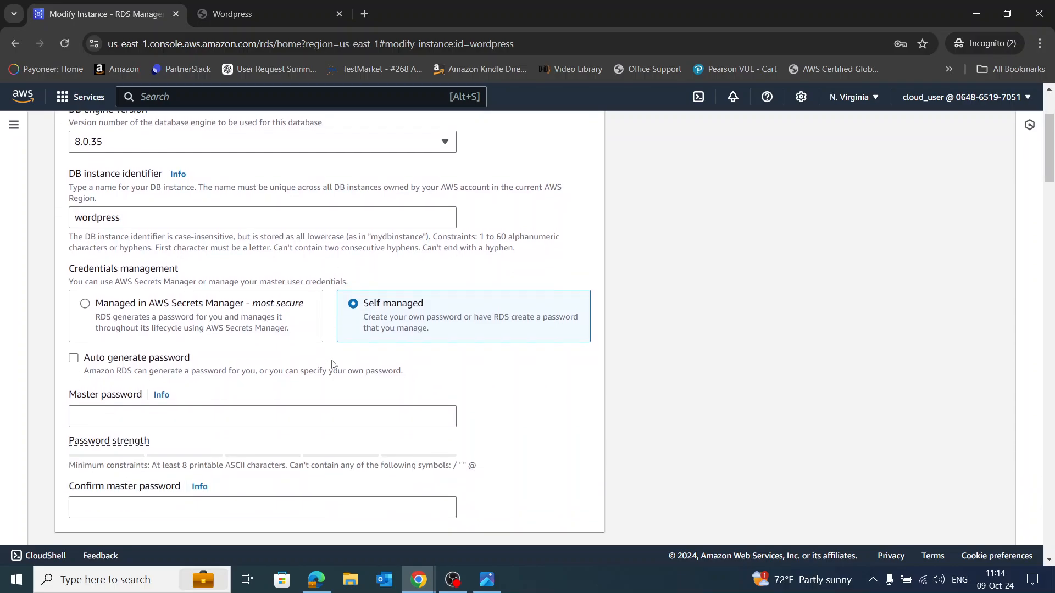
scroll(333, 371, "down", 5)
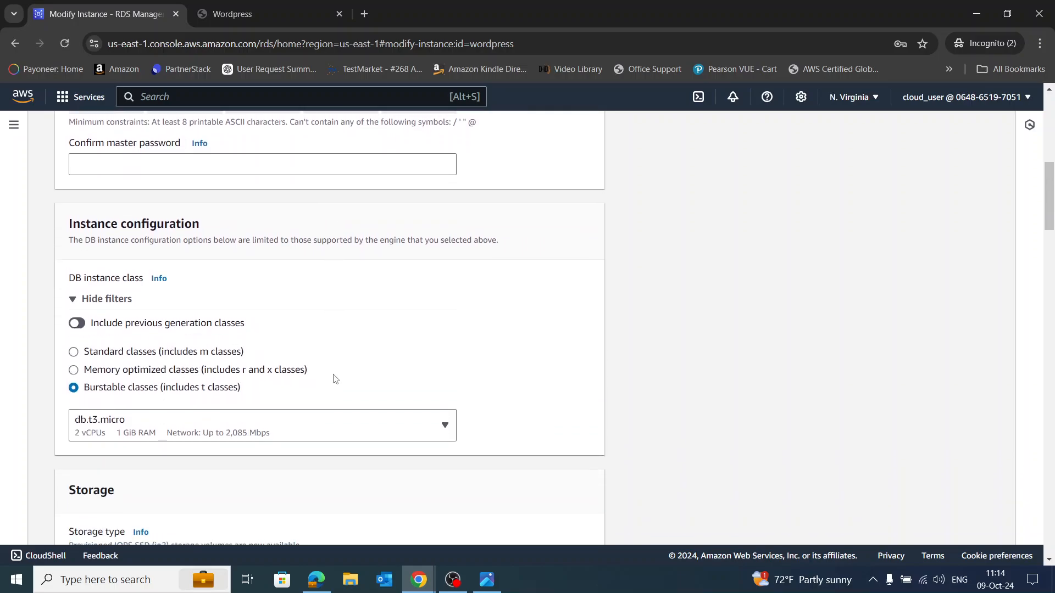
scroll(335, 378, "down", 7)
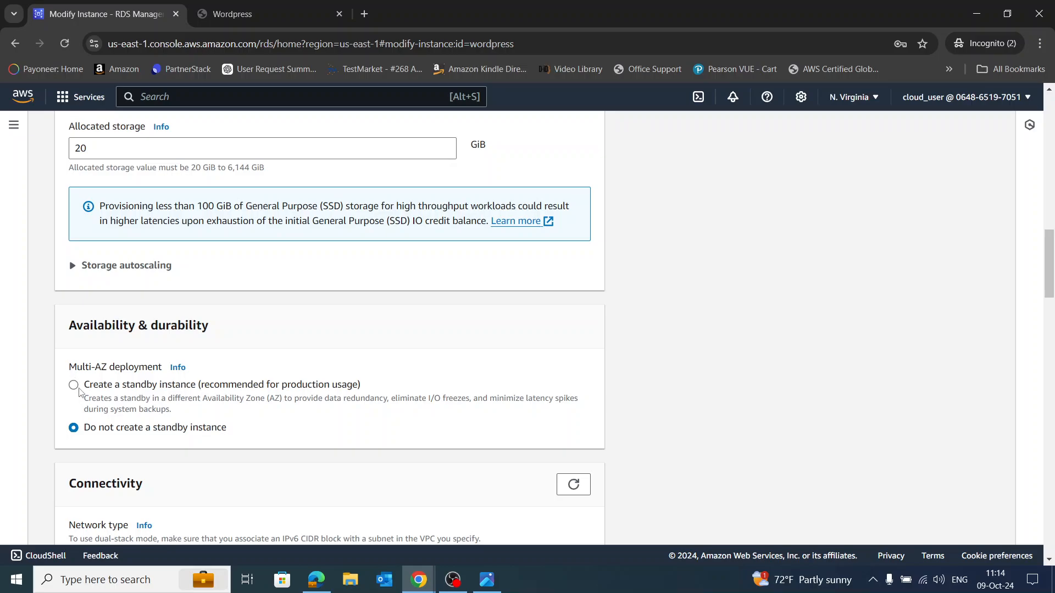
left_click(73, 386)
scroll(743, 379, "down", 12)
scroll(796, 433, "down", 15)
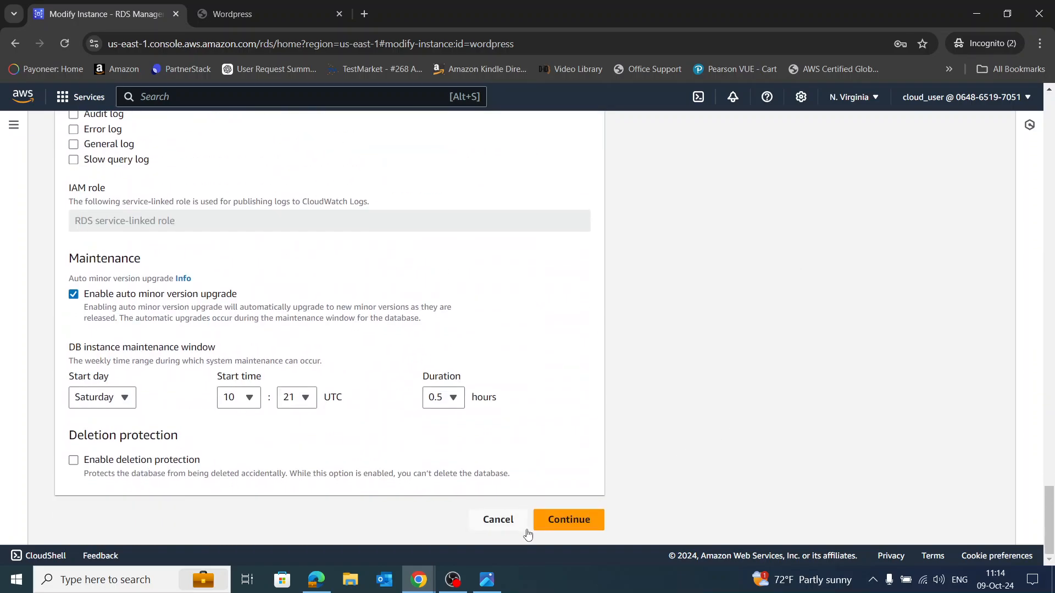
Step: Continue to the summary of modifications, choose to apply them immediately and submit the DB instance modification
left_click(563, 519)
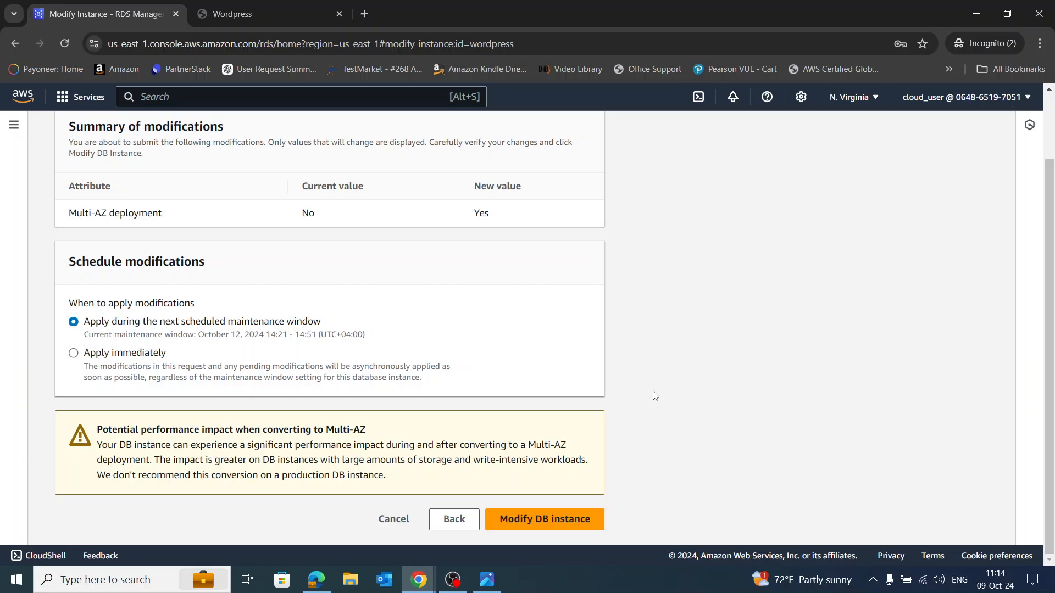
key("Tab")
left_click(74, 355)
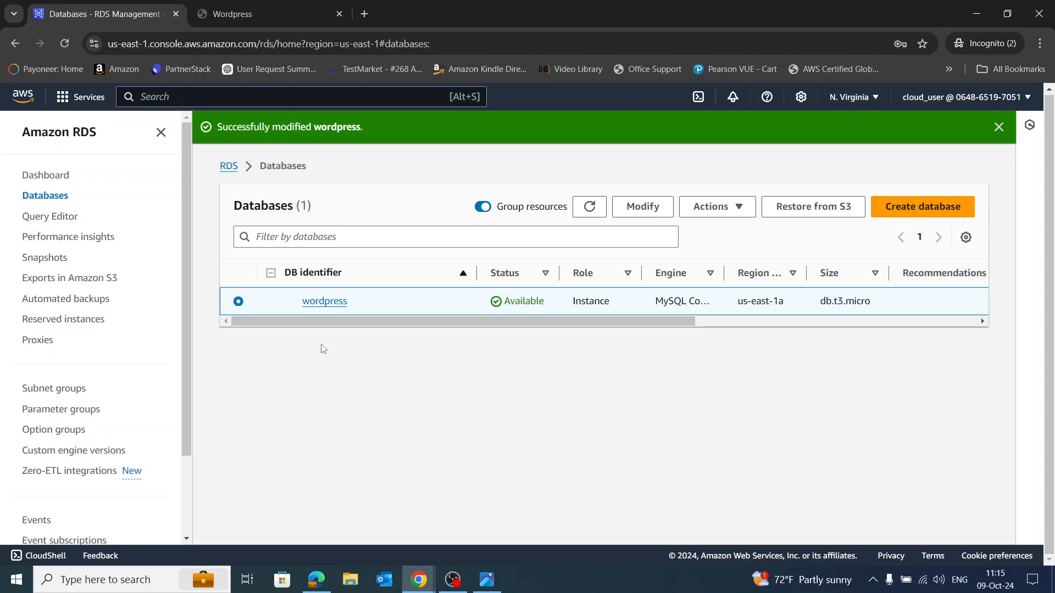
Step: Dismiss the notification, refresh the databases list and check the wordpress instance's Multi-AZ value
left_click(999, 127)
left_click(589, 173)
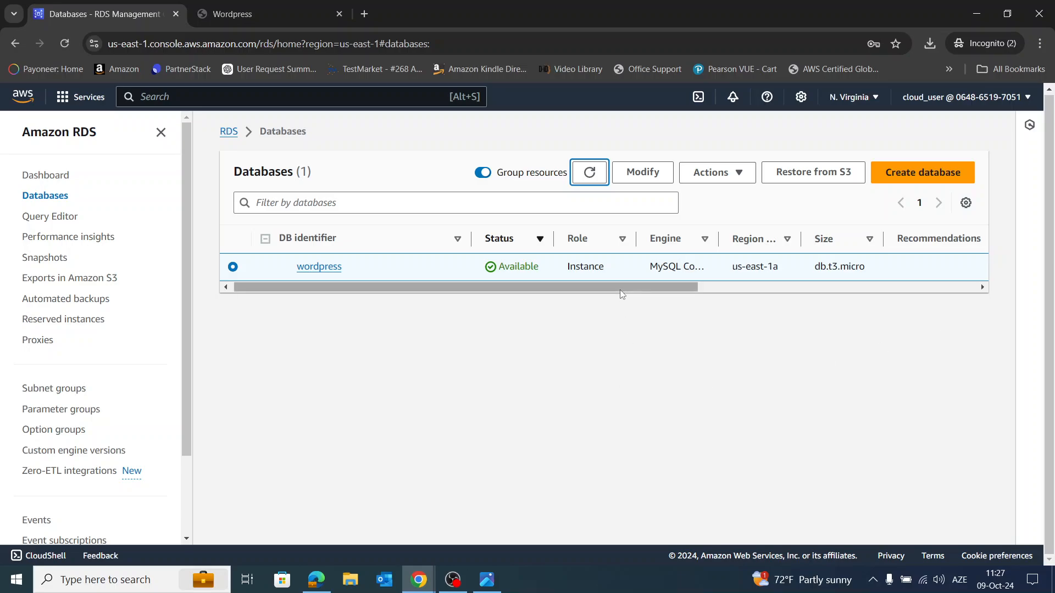
left_click_drag(619, 287, 978, 285)
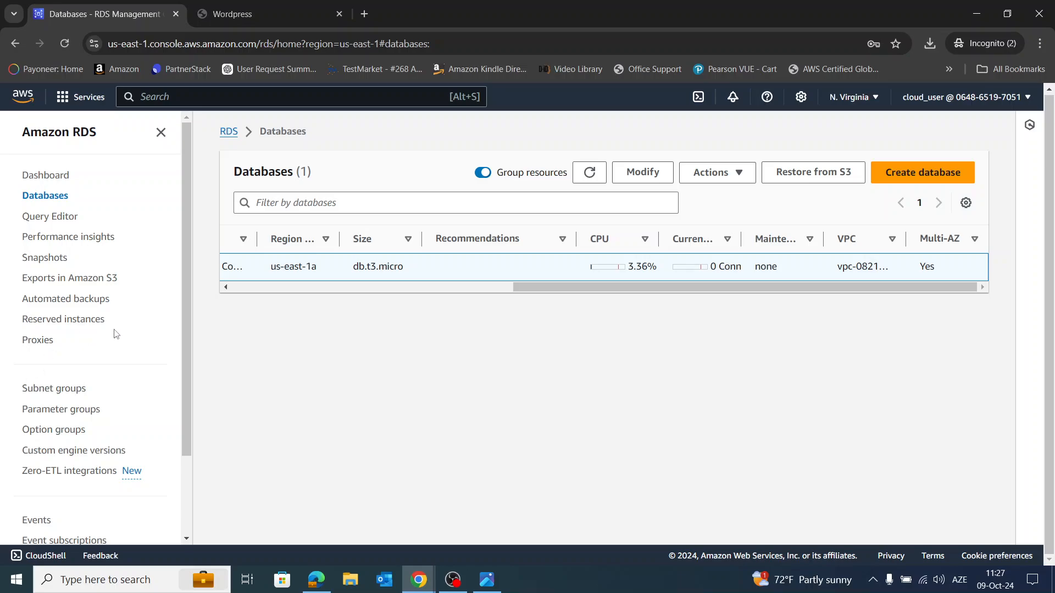
Step: Open the RDS events list and highlight the latest message about the wordpress instance's Multi-AZ conversion
scroll(102, 344, "down", 2)
left_click(37, 421)
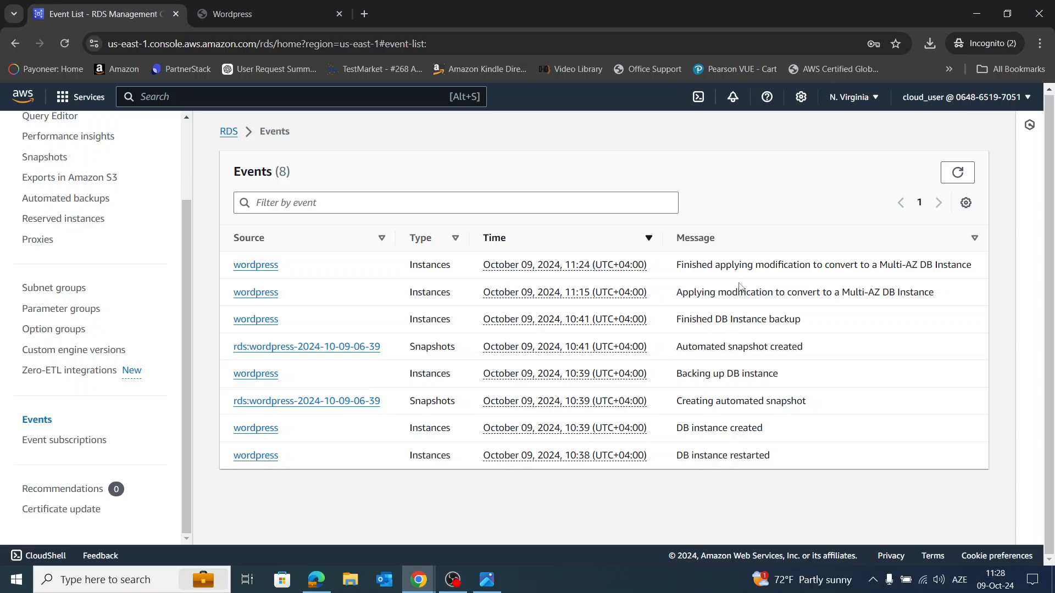
left_click_drag(676, 265, 978, 270)
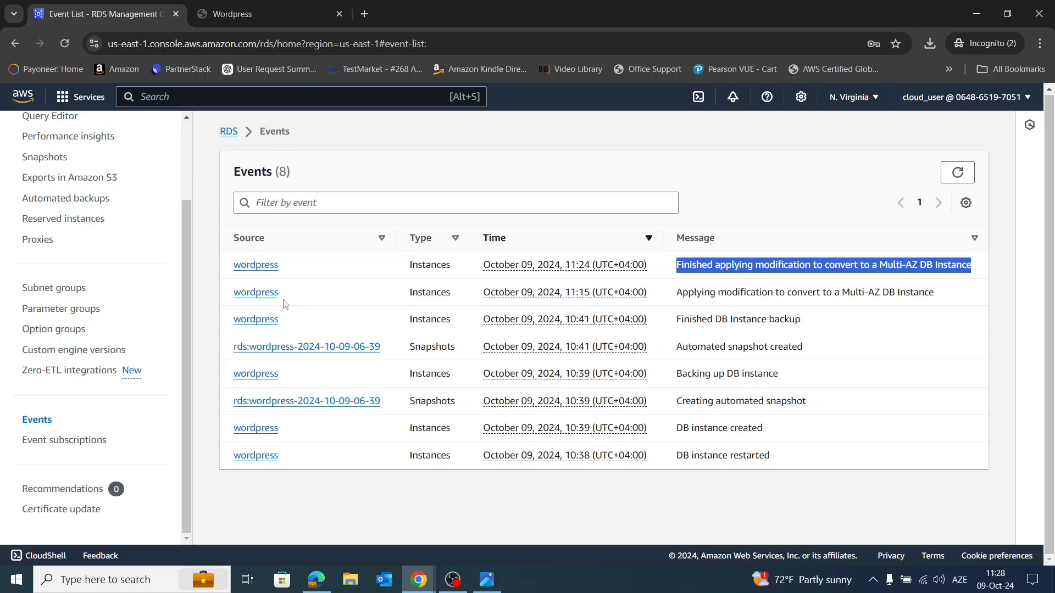
Step: Return to the databases list and reboot the wordpress DB instance, confirming the reboot
scroll(137, 300, "up", 2)
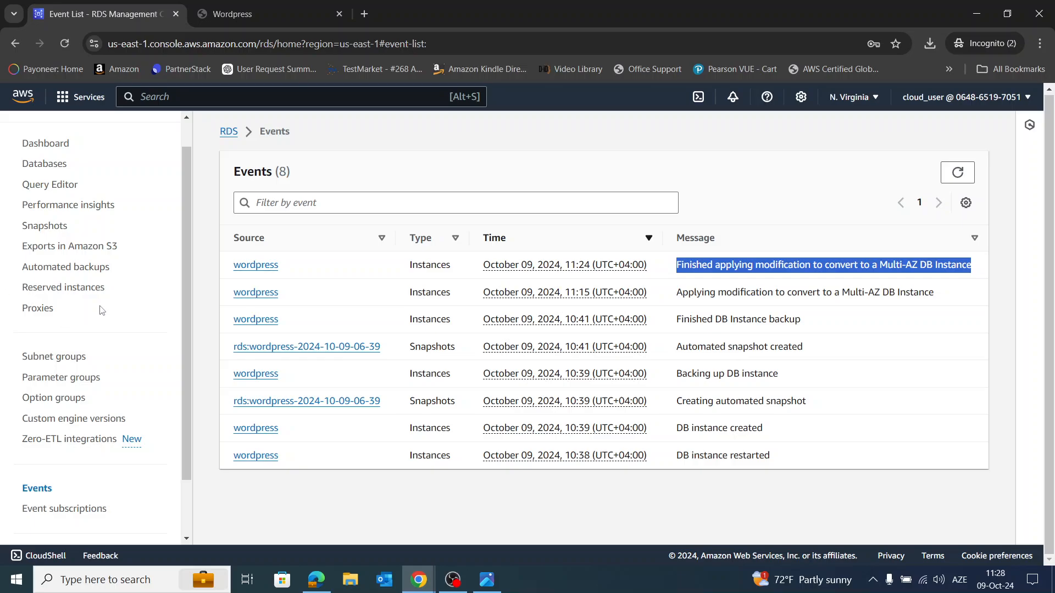
scroll(104, 310, "up", 1)
left_click(55, 196)
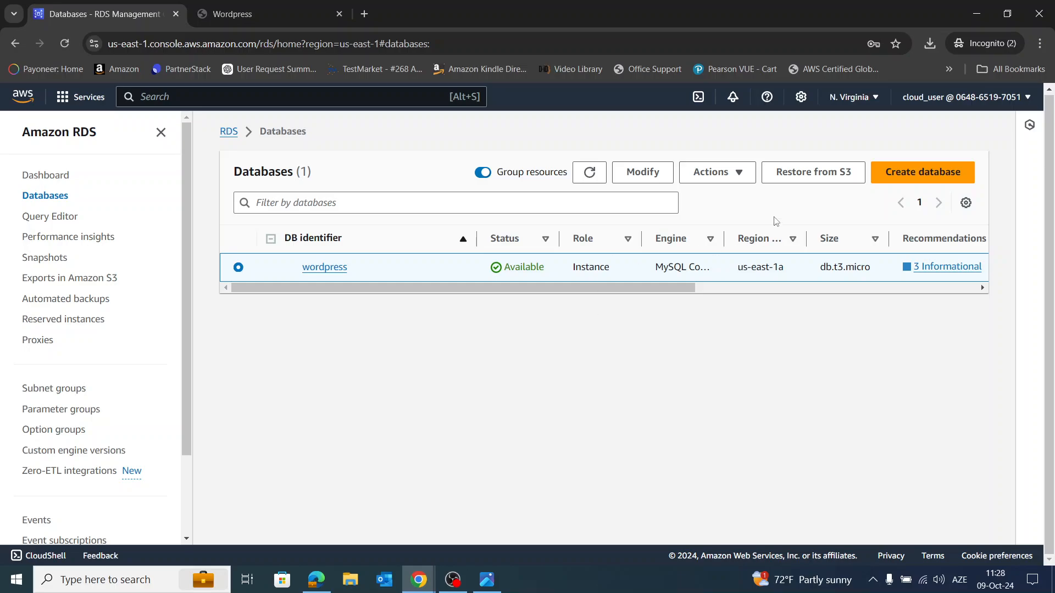
left_click(739, 176)
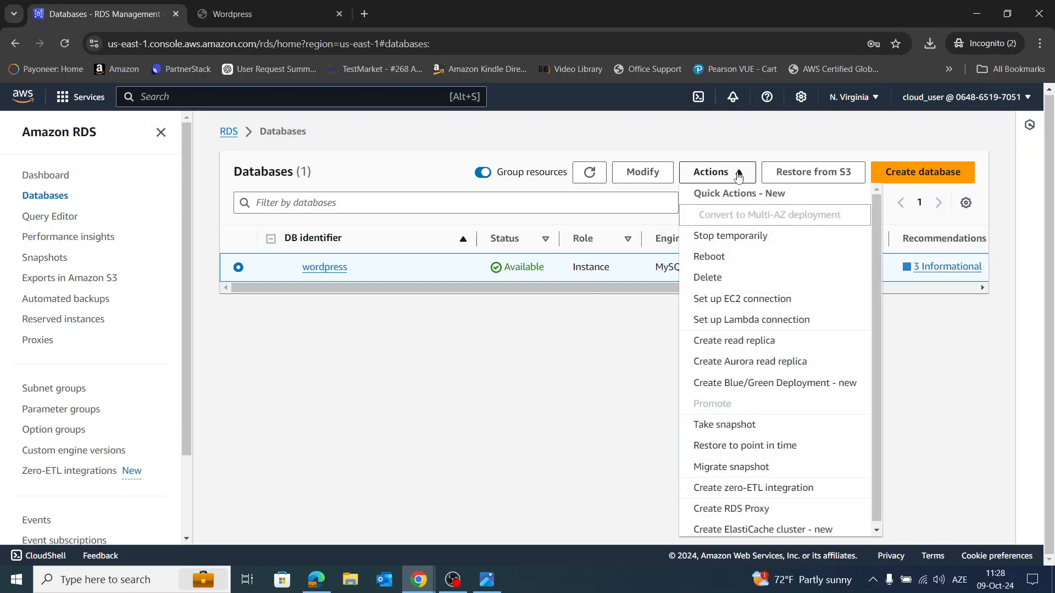
left_click(724, 260)
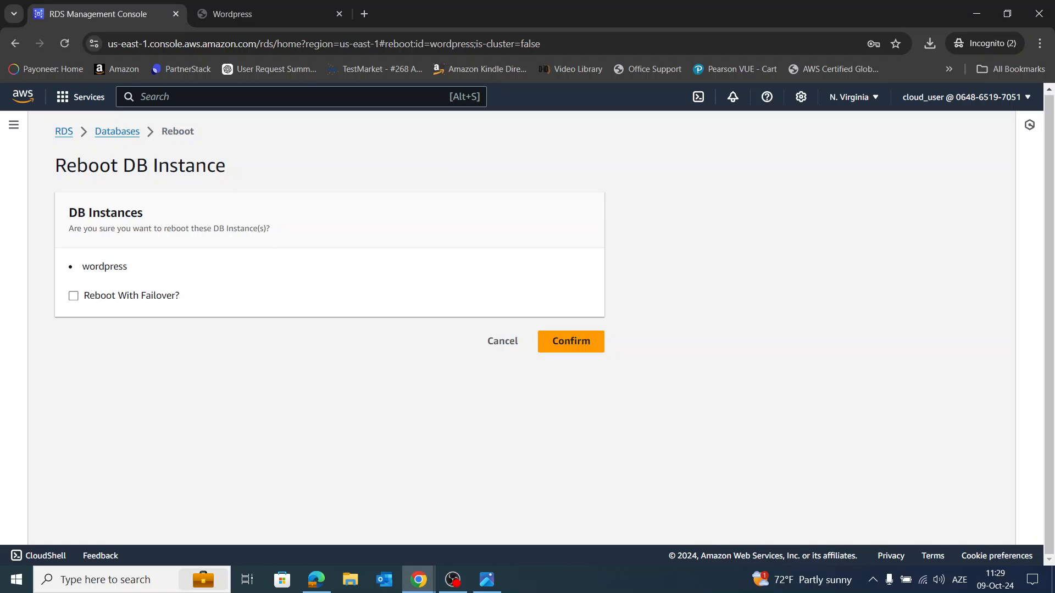
left_click(572, 349)
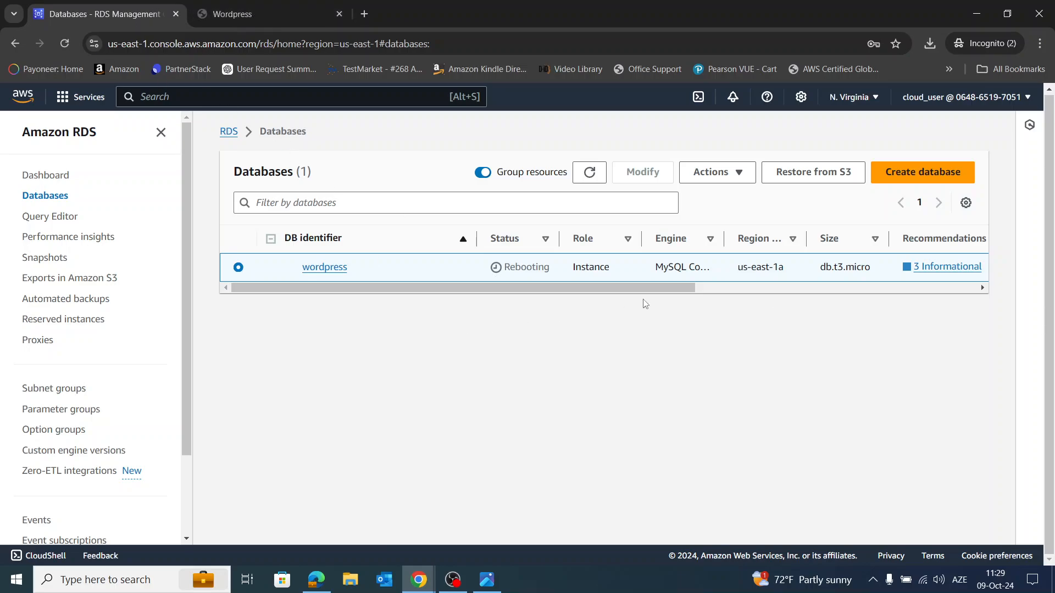
Step: Switch to the load-balanced WordPress site, reload it and look through the page to check that it still works
left_click(270, 15)
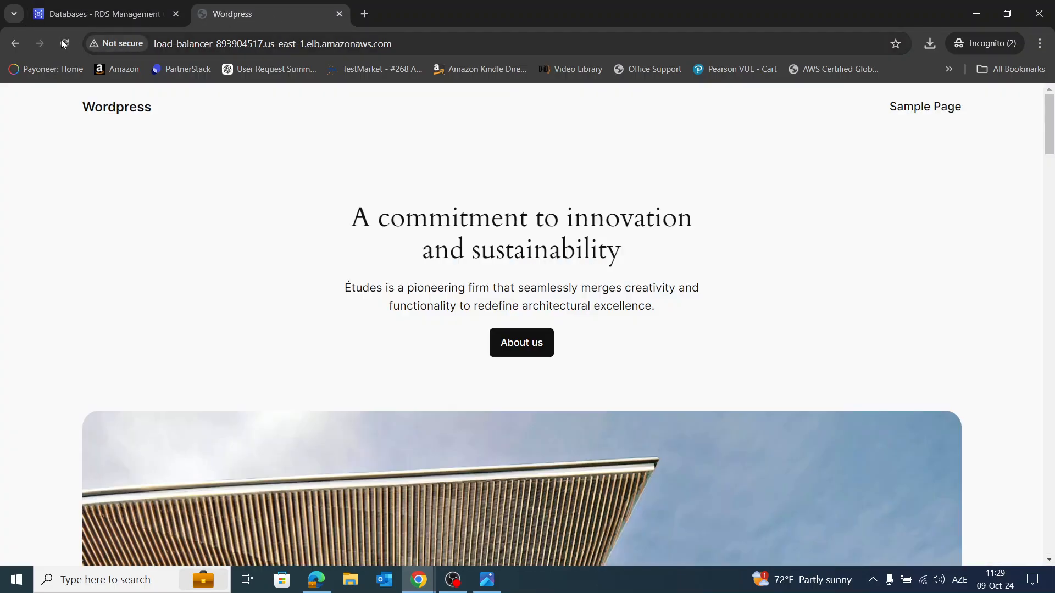
left_click(64, 43)
scroll(220, 260, "down", 5)
scroll(261, 323, "up", 4)
scroll(362, 301, "down", 15)
scroll(393, 332, "down", 10)
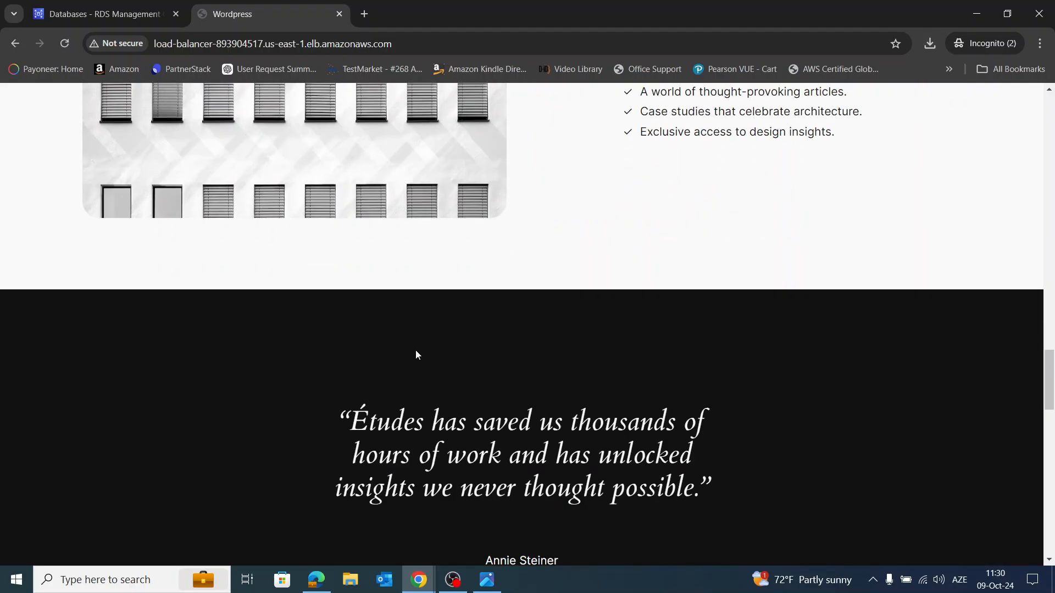
scroll(416, 351, "up", 12)
scroll(403, 354, "up", 15)
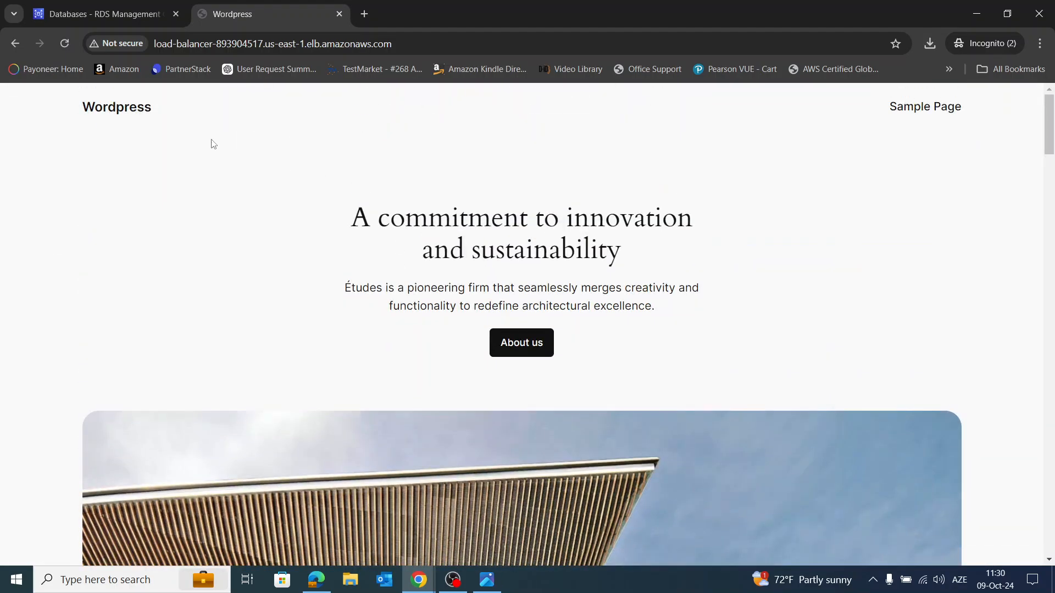
Step: Return to the RDS databases list, look at the available instance actions and refresh the list to check the wordpress instance's status
left_click(125, 13)
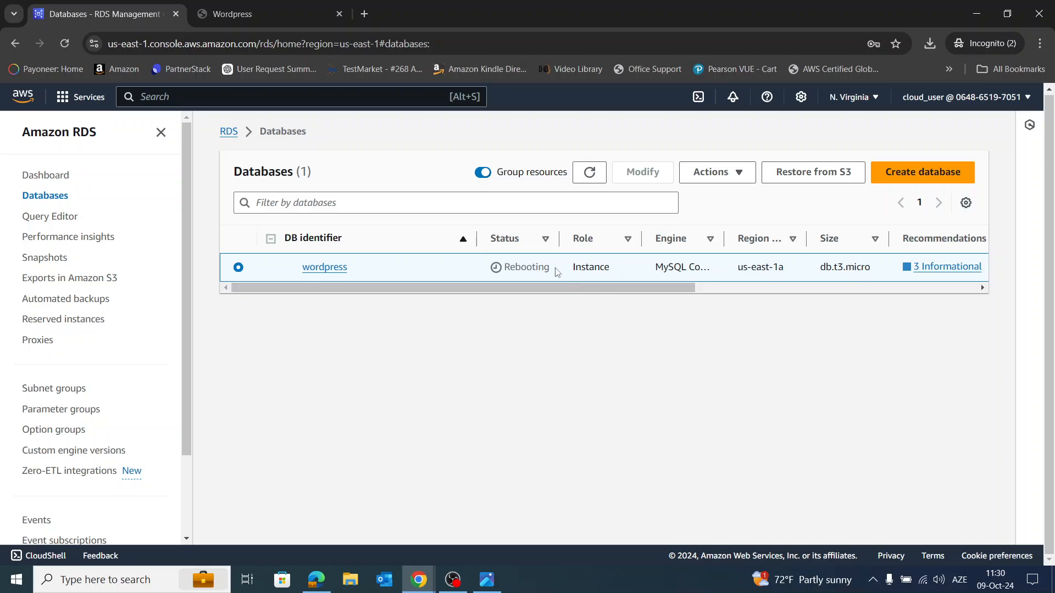
left_click(737, 173)
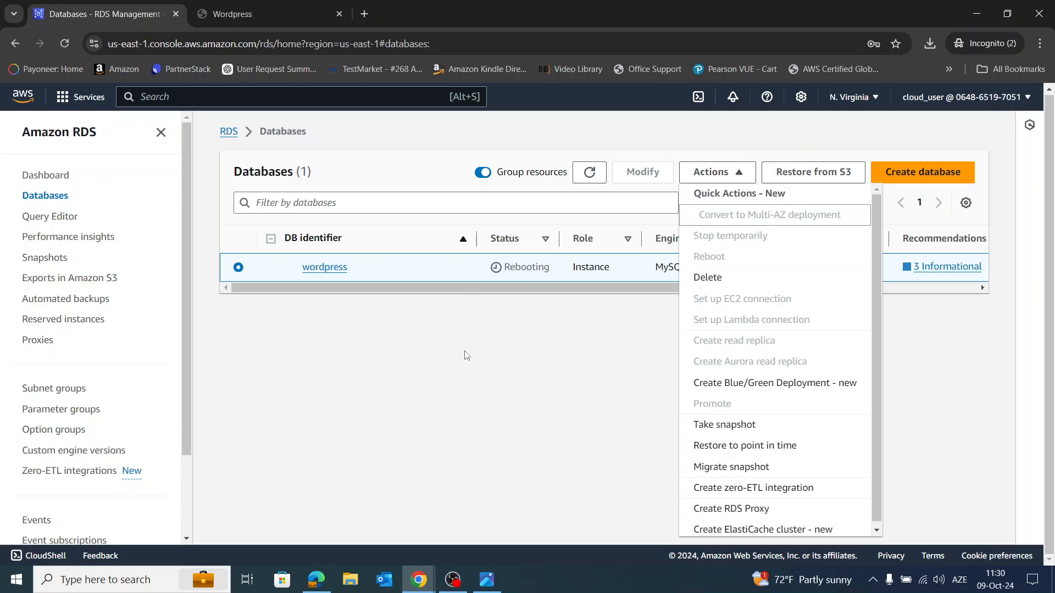
left_click(477, 356)
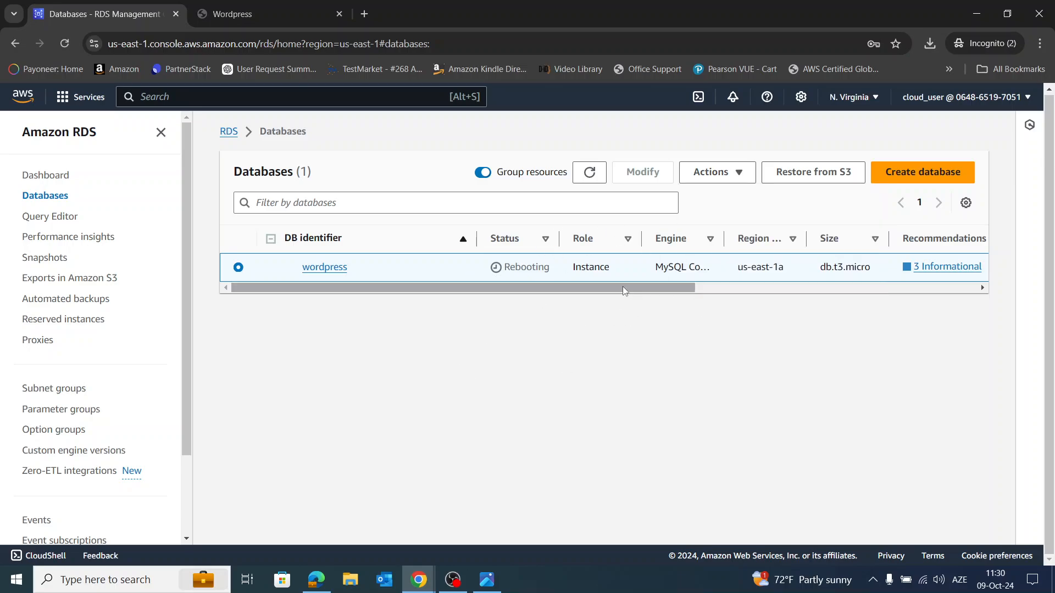
left_click(589, 172)
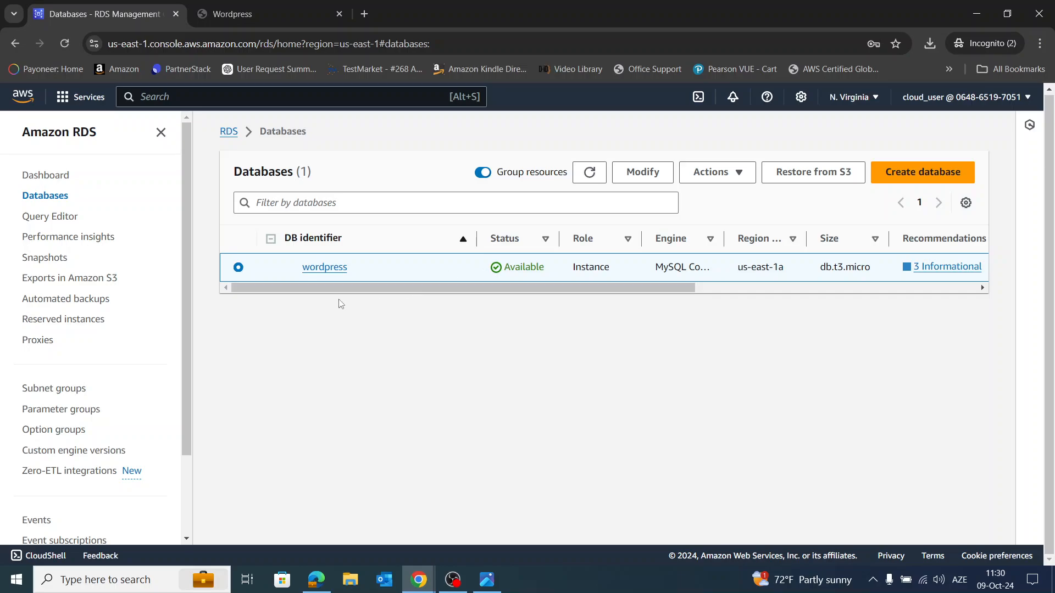
Step: Reboot the wordpress DB instance with the Reboot With Failover option enabled and confirm the reboot
left_click(717, 172)
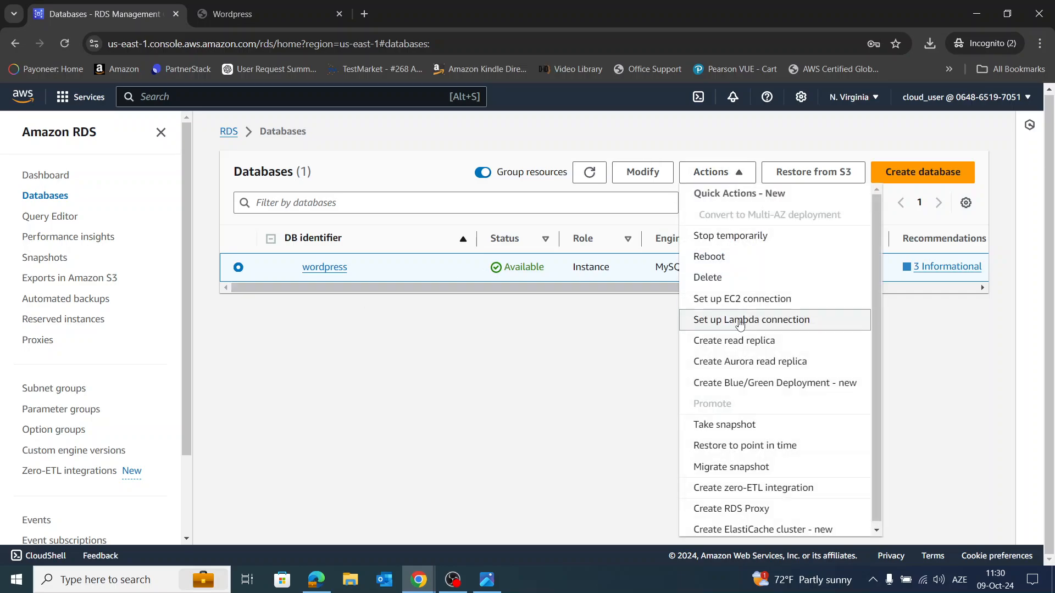
left_click(737, 257)
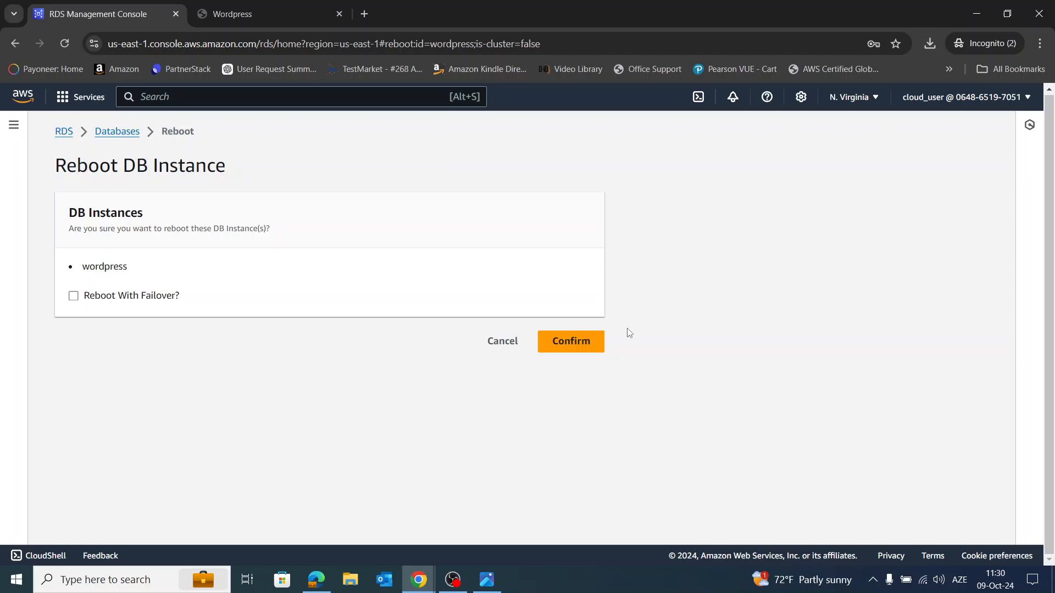
left_click(73, 296)
left_click(574, 345)
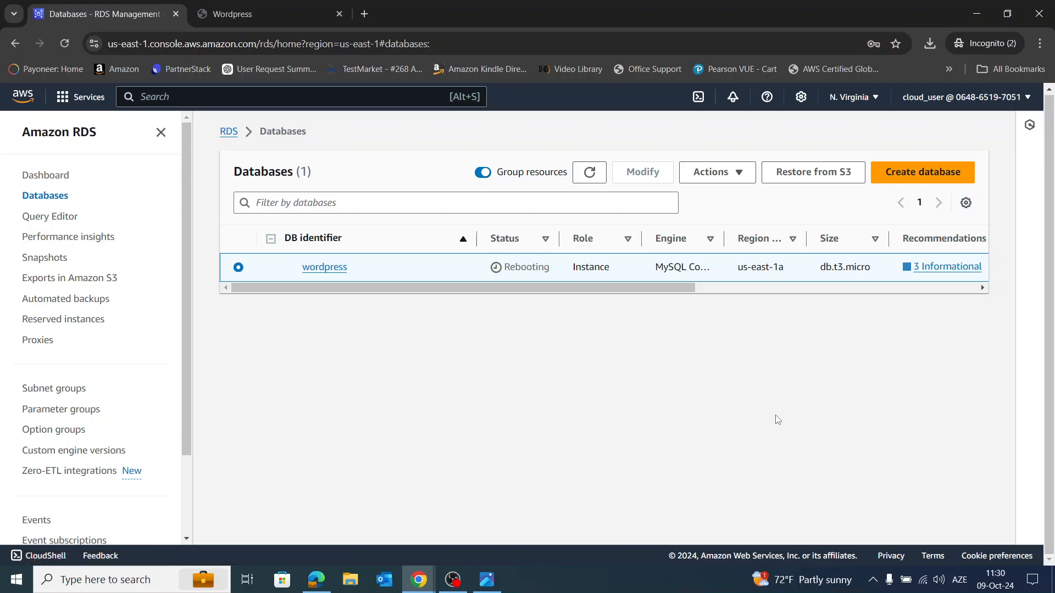
Step: Check the WordPress site's availability during the failover by looking through its page and reloading it
left_click(286, 9)
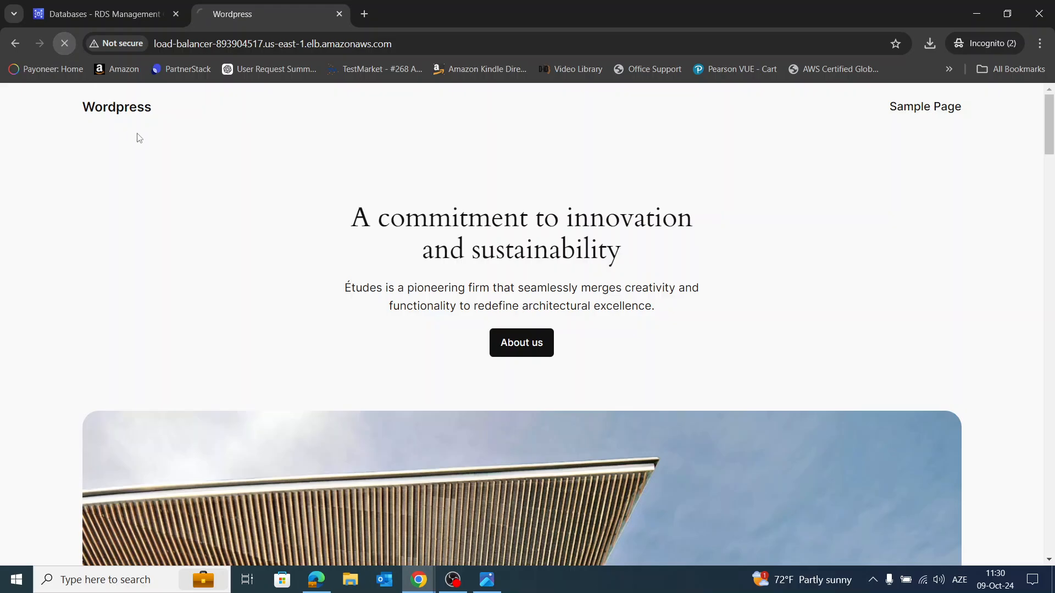
scroll(362, 272, "down", 7)
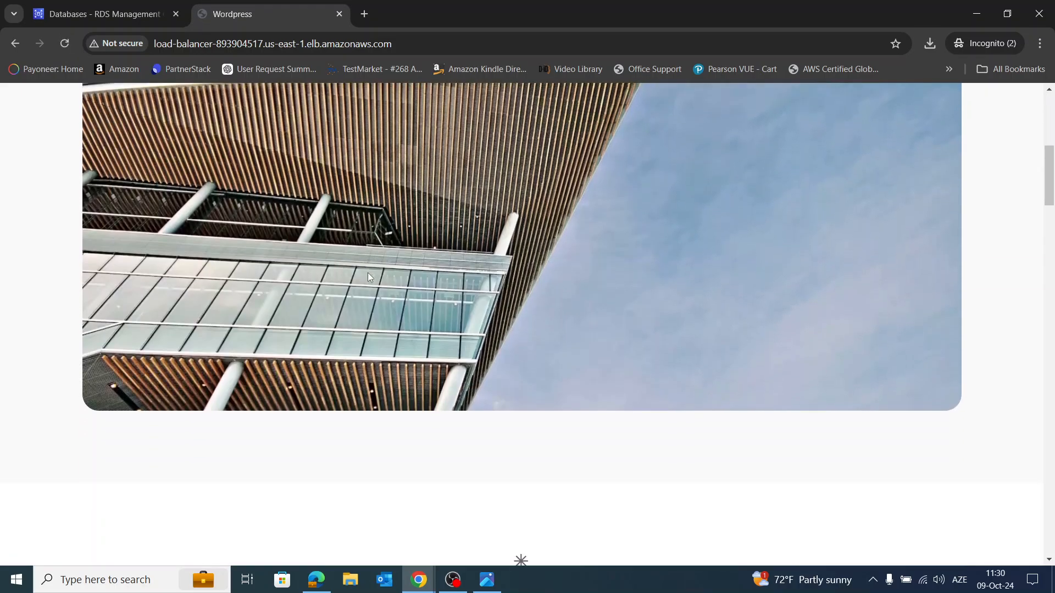
scroll(368, 273, "down", 7)
scroll(370, 287, "up", 15)
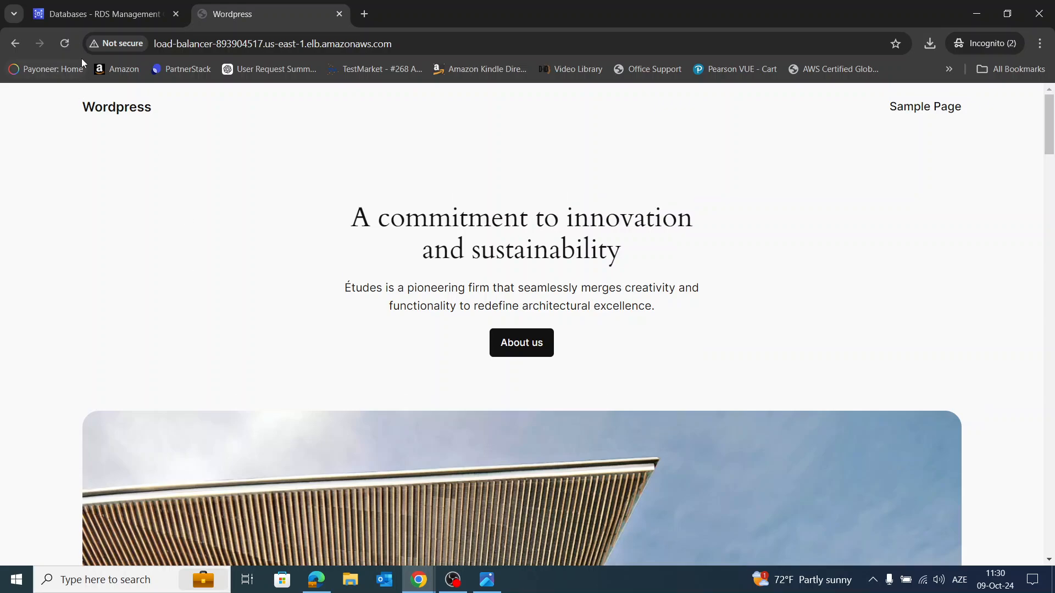
left_click(68, 46)
left_click(66, 45)
Step: Open the RDS events list and highlight the newest message about the wordpress instance's failover
left_click(108, 14)
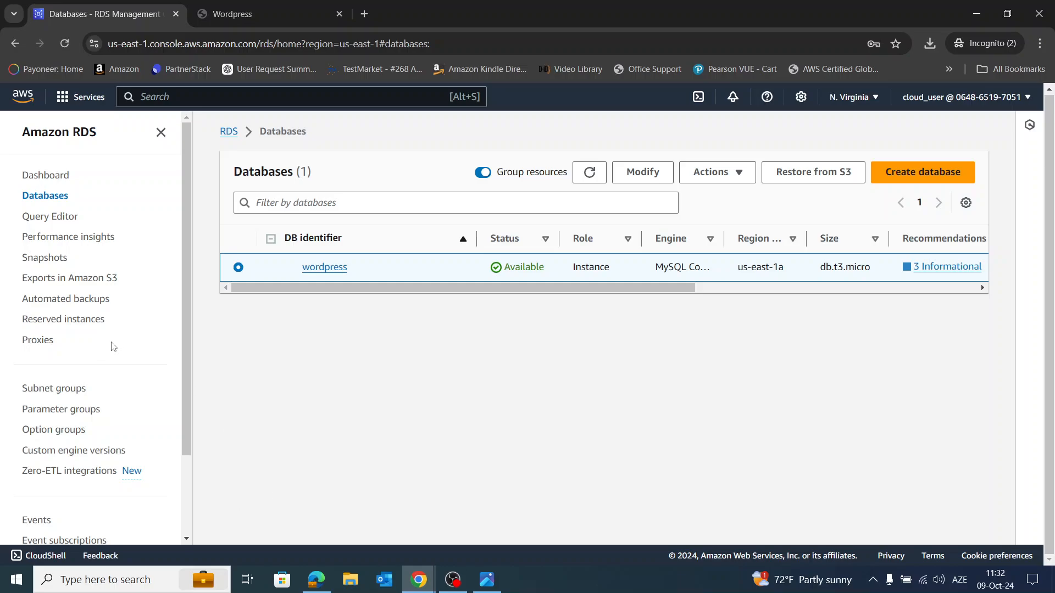
scroll(49, 441, "down", 2)
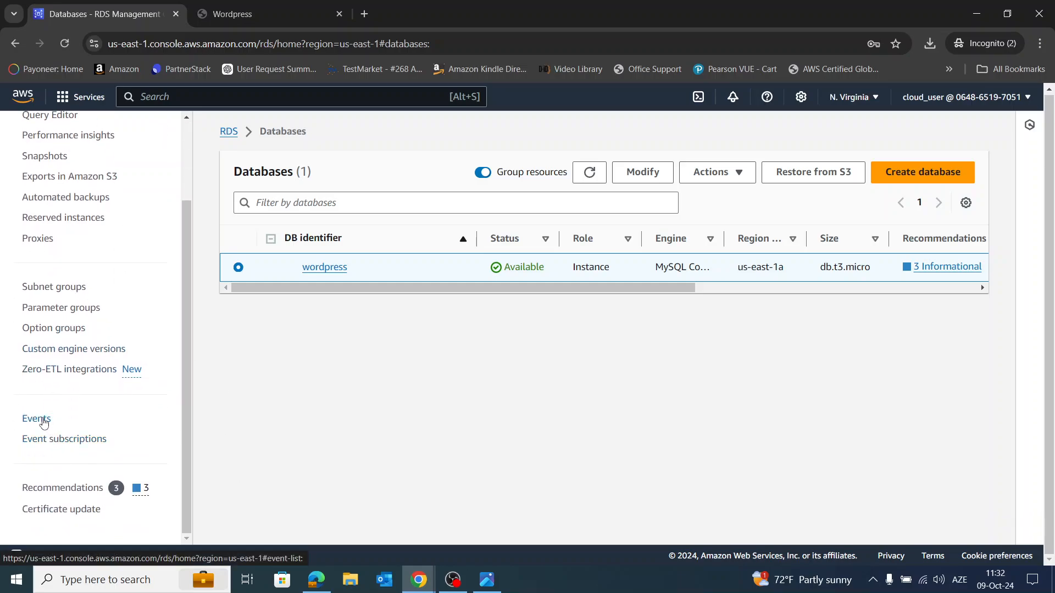
left_click(38, 420)
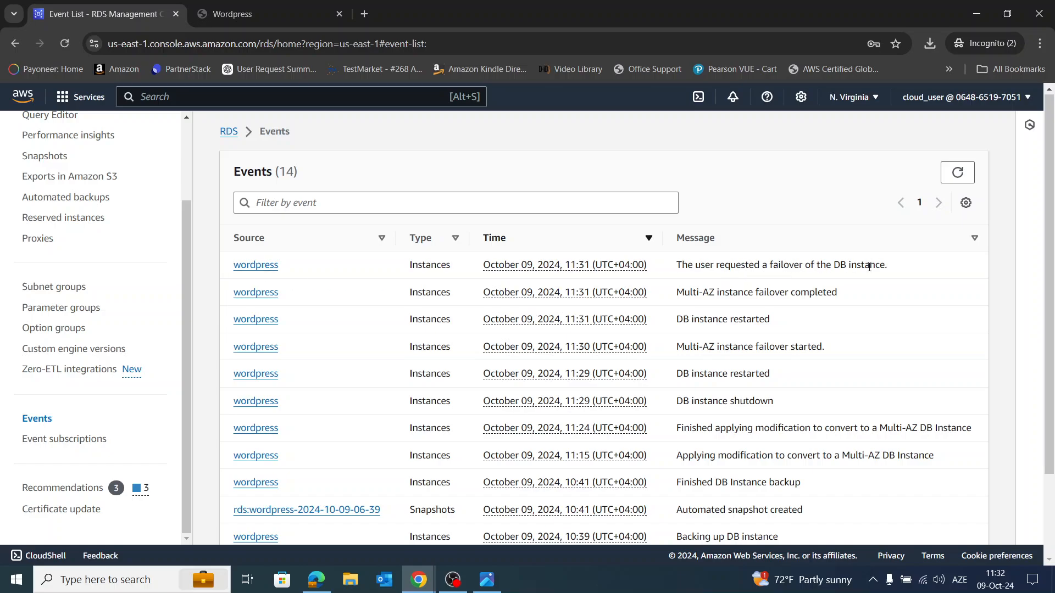
left_click_drag(888, 266, 675, 266)
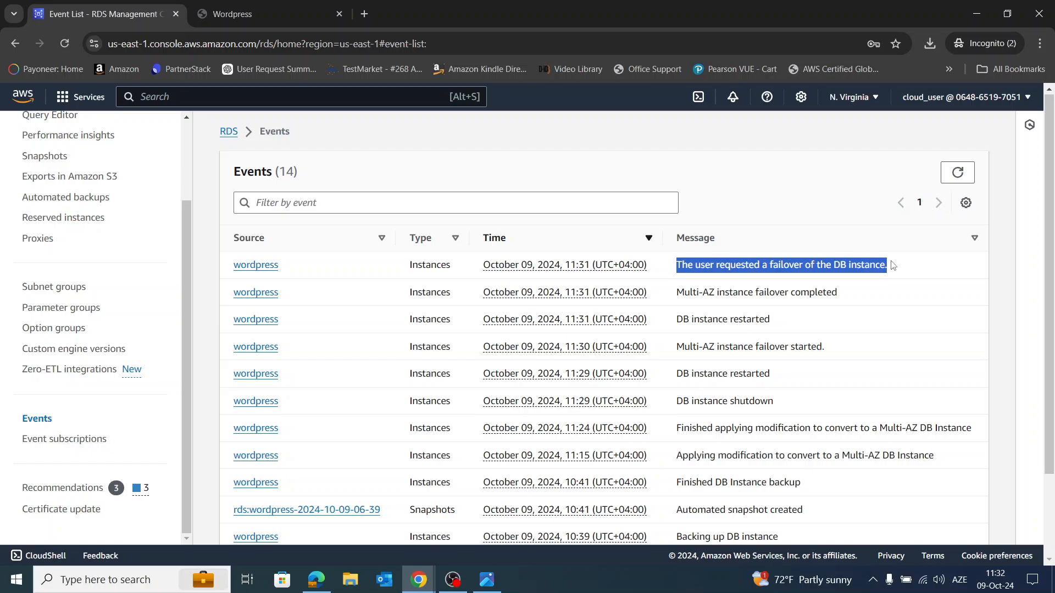
mouse_move(896, 268)
left_mouse_down()
mouse_move(650, 289)
mouse_move(910, 268)
left_mouse_up()
left_click(893, 275)
Step: Return to the databases list, start creating a read replica of the wordpress instance and check the replica source options
scroll(65, 223, "up", 2)
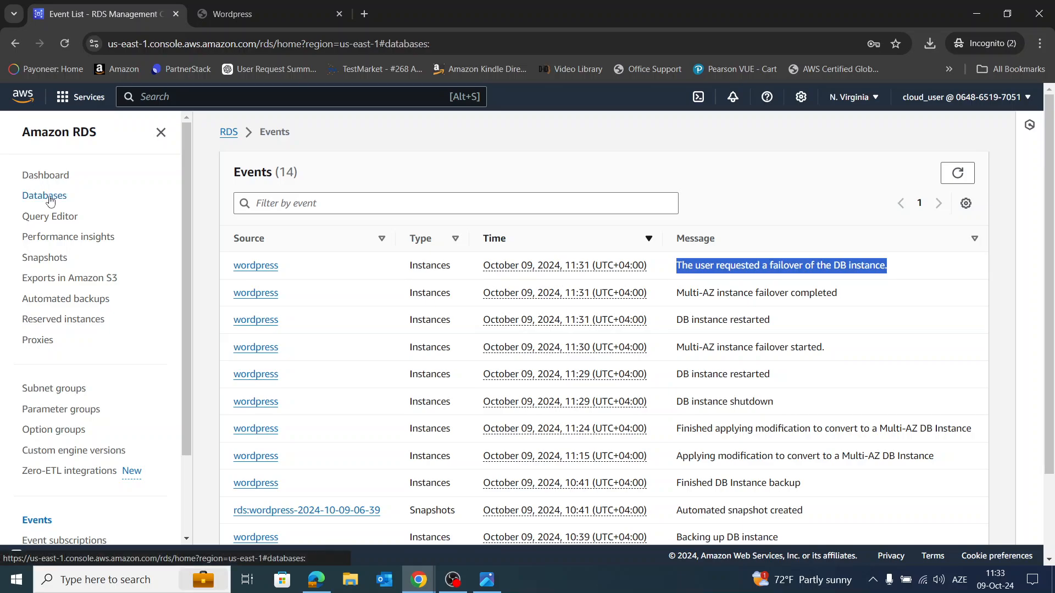
left_click(48, 197)
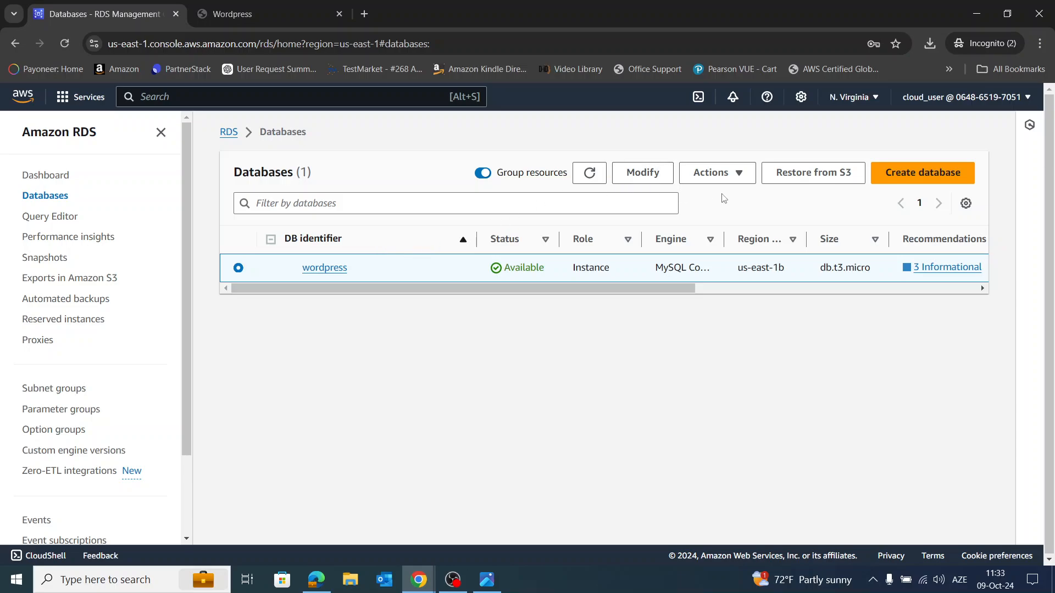
left_click(736, 186)
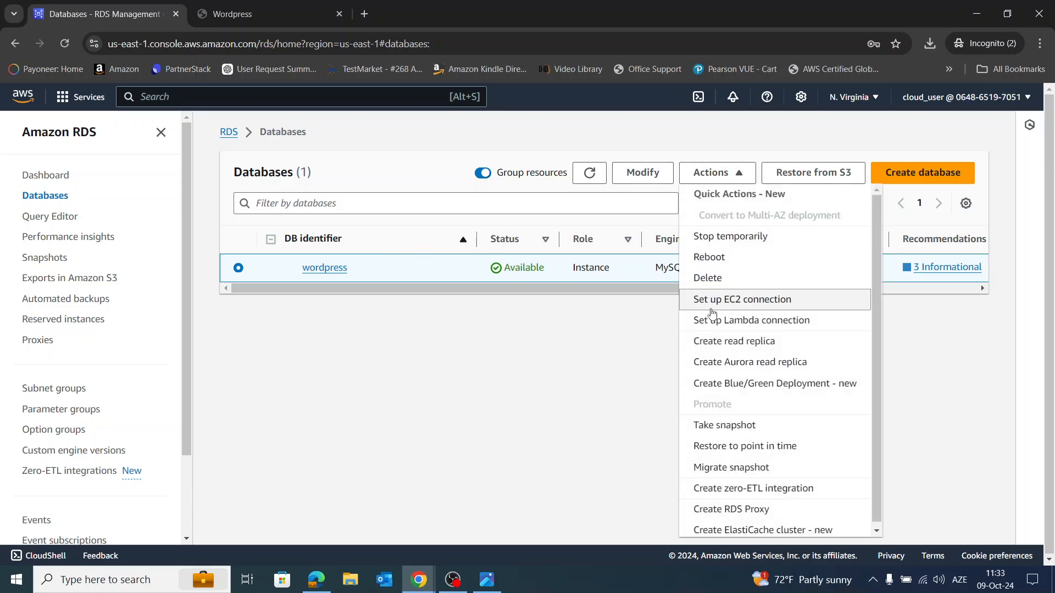
left_click(741, 346)
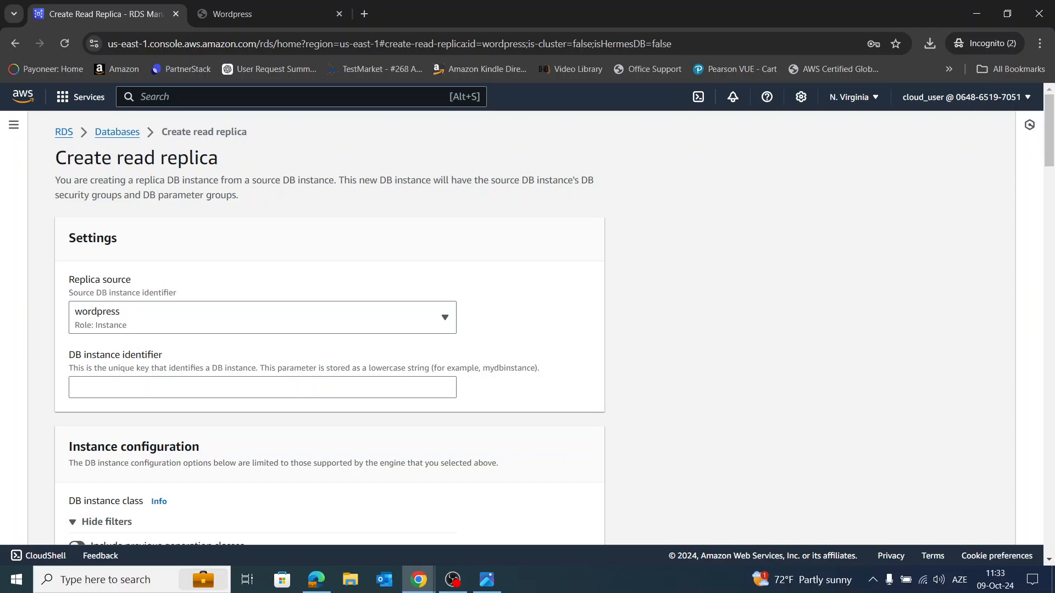
left_click(385, 325)
left_click(385, 325)
Step: Review the read replica settings, including the Destination Region options, and try to create the replica without a DB instance identifier
scroll(555, 303, "down", 3)
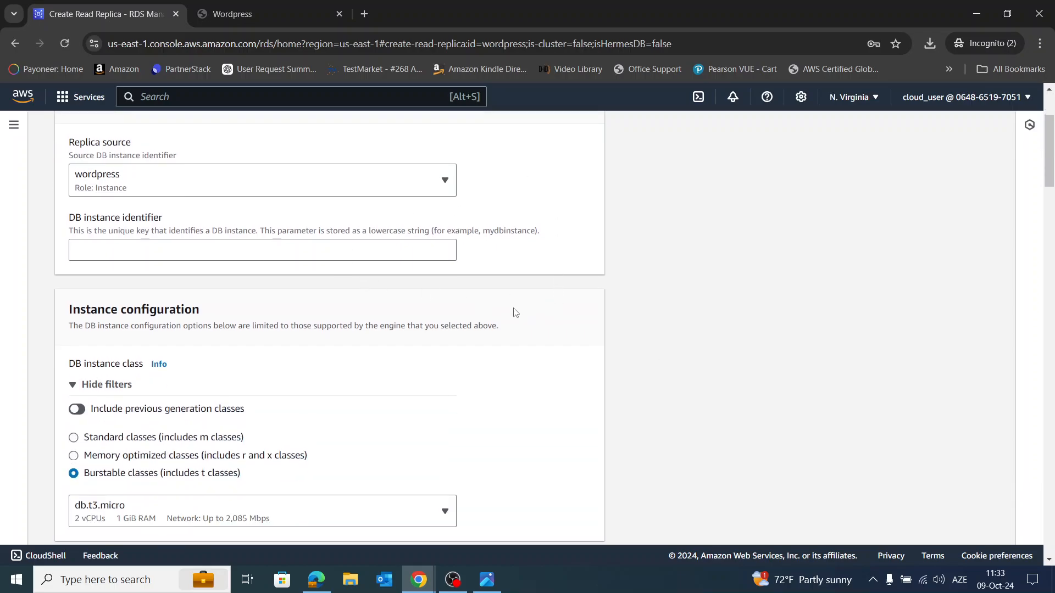
scroll(512, 308, "down", 4)
scroll(537, 297, "down", 3)
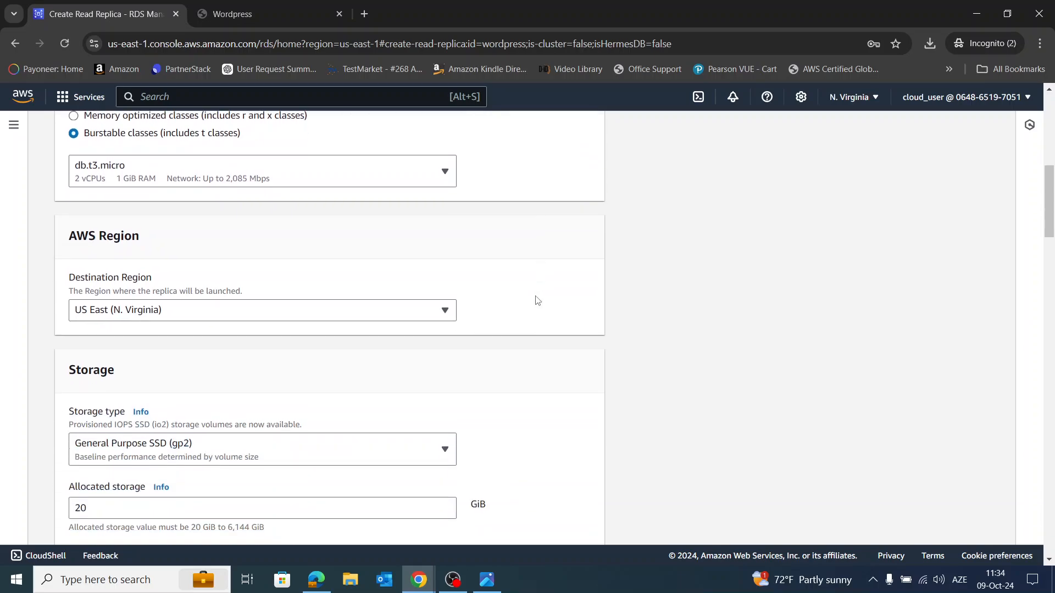
left_click(332, 311)
left_click(332, 314)
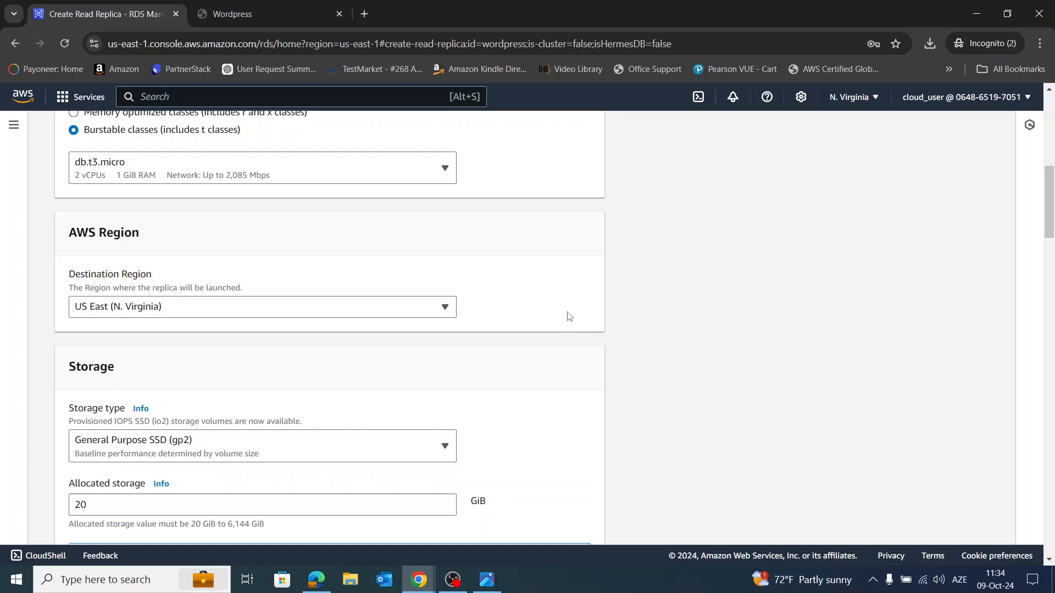
scroll(589, 350, "down", 20)
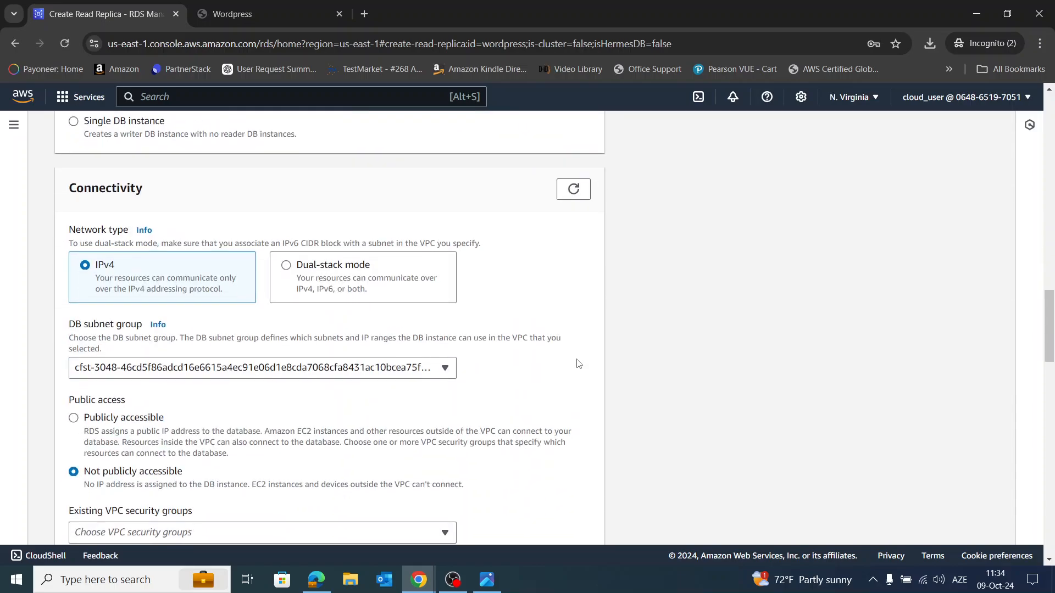
scroll(577, 366, "down", 15)
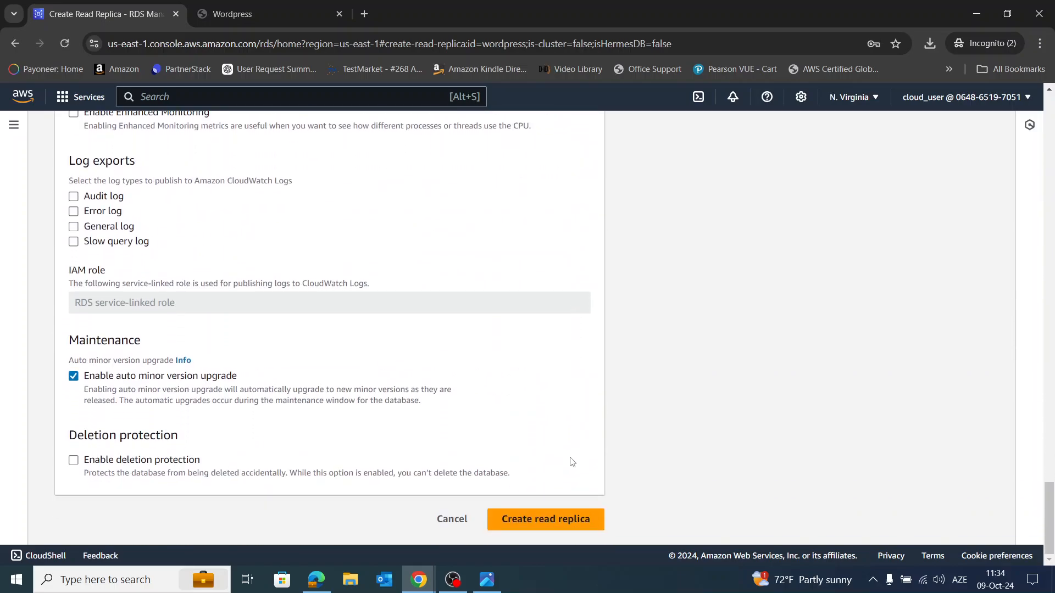
left_click(583, 528)
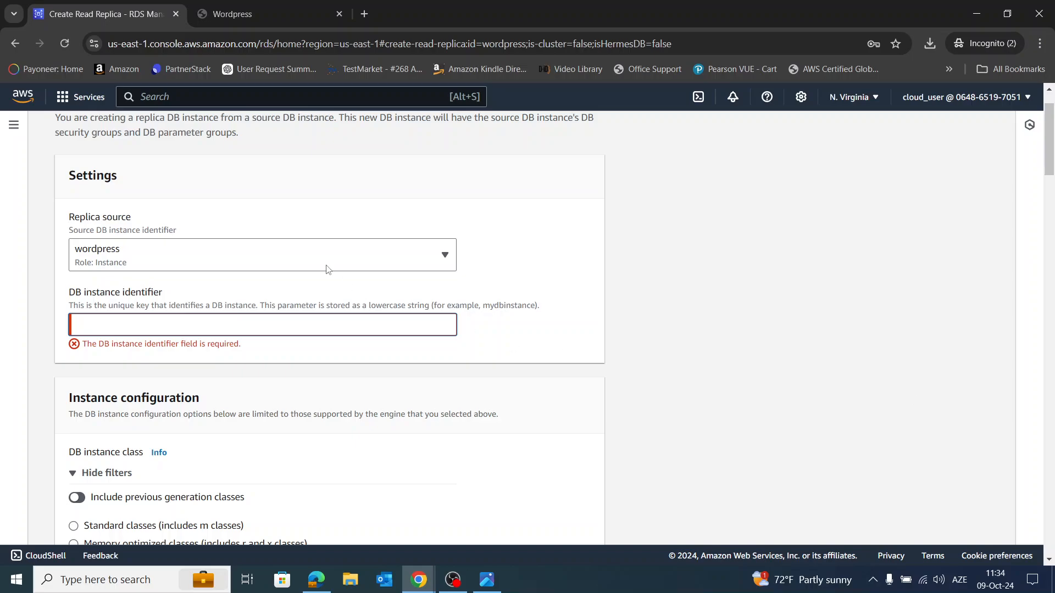
Step: Switch to the WordPress site, reload it to check that it responds, and return to the read replica form
left_click(255, 16)
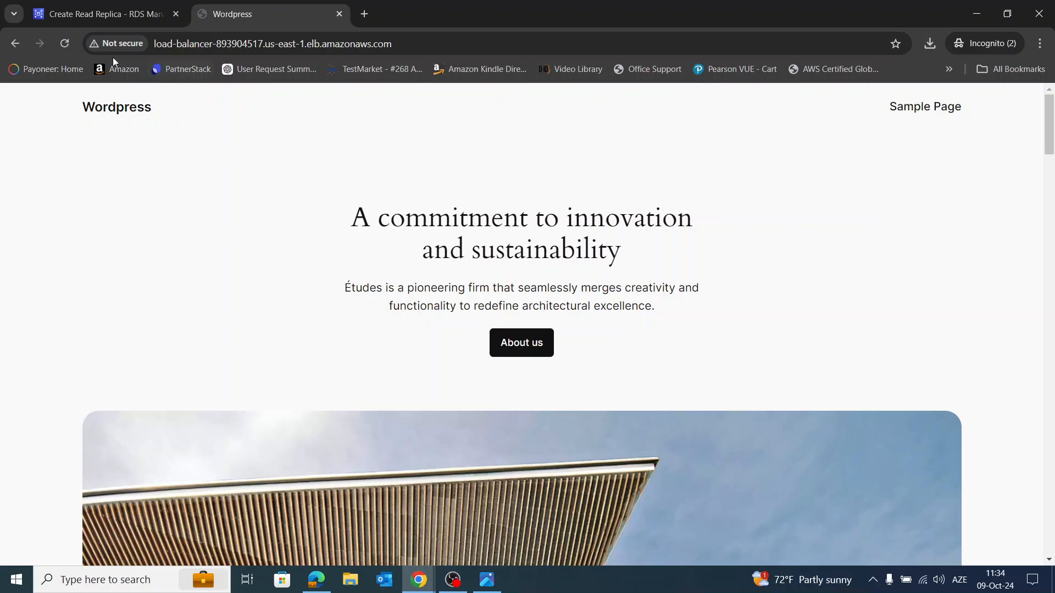
left_click(64, 44)
left_click(115, 17)
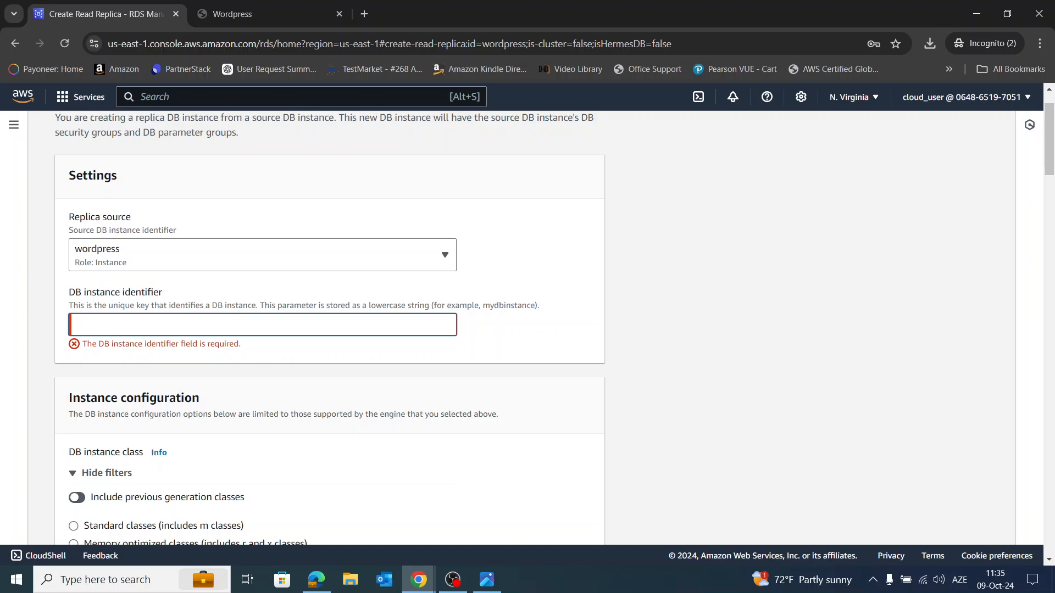
Step: Set the replica's DB instance identifier to wordpress-rr, keep the remaining settings and create the read replica
scroll(615, 331, "down", 1)
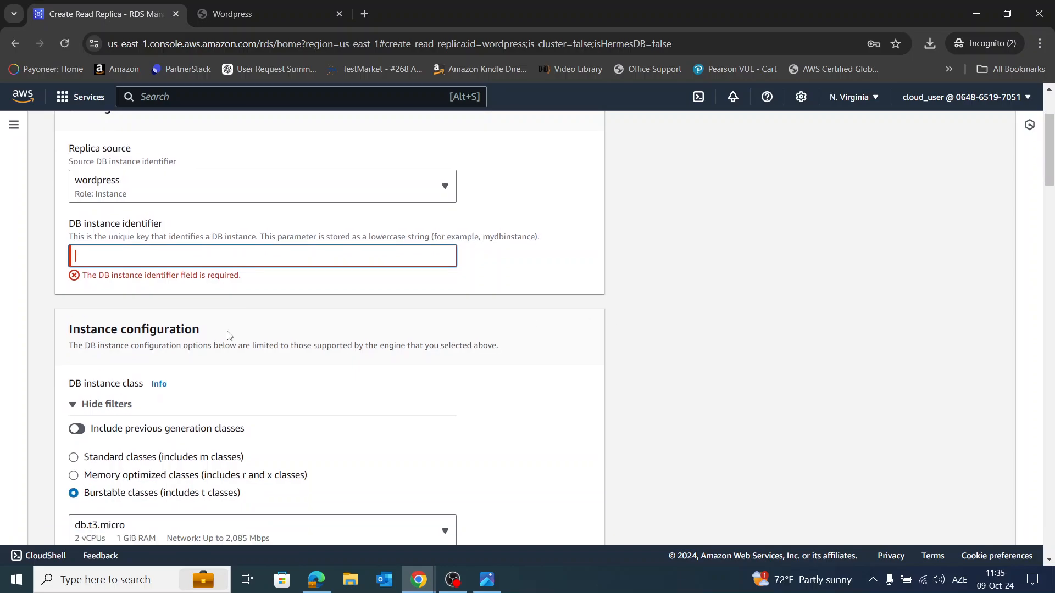
left_click(220, 253)
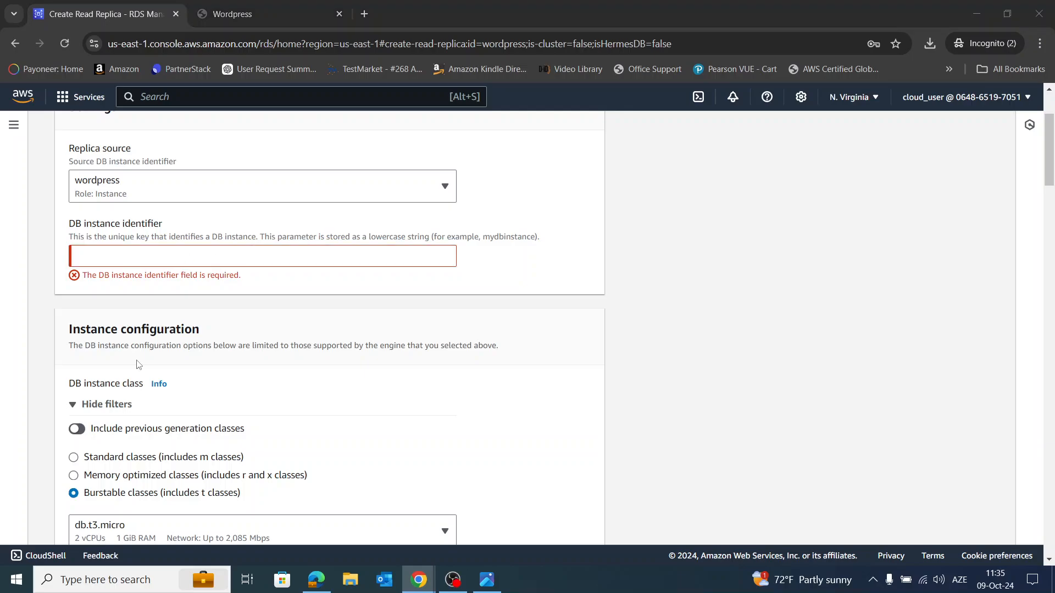
left_click(244, 261)
left_click(267, 396)
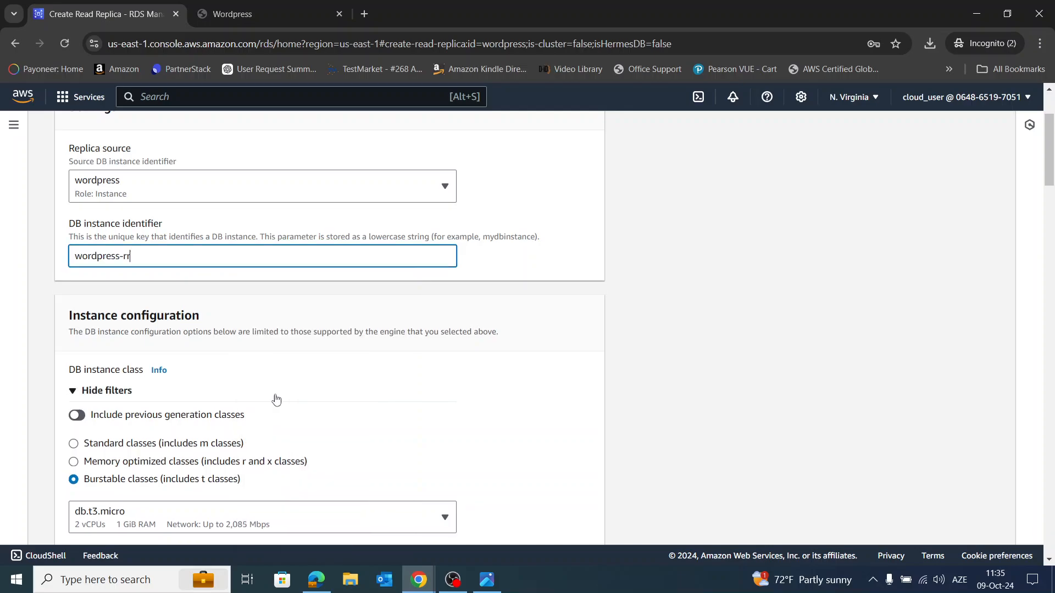
scroll(577, 365, "down", 8)
scroll(603, 447, "down", 20)
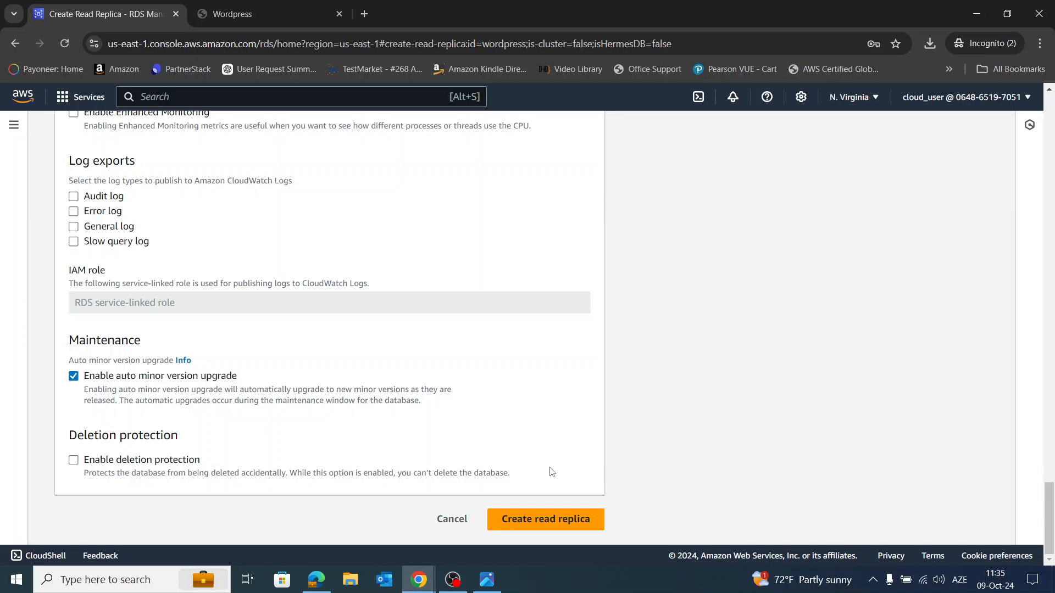
left_click(552, 519)
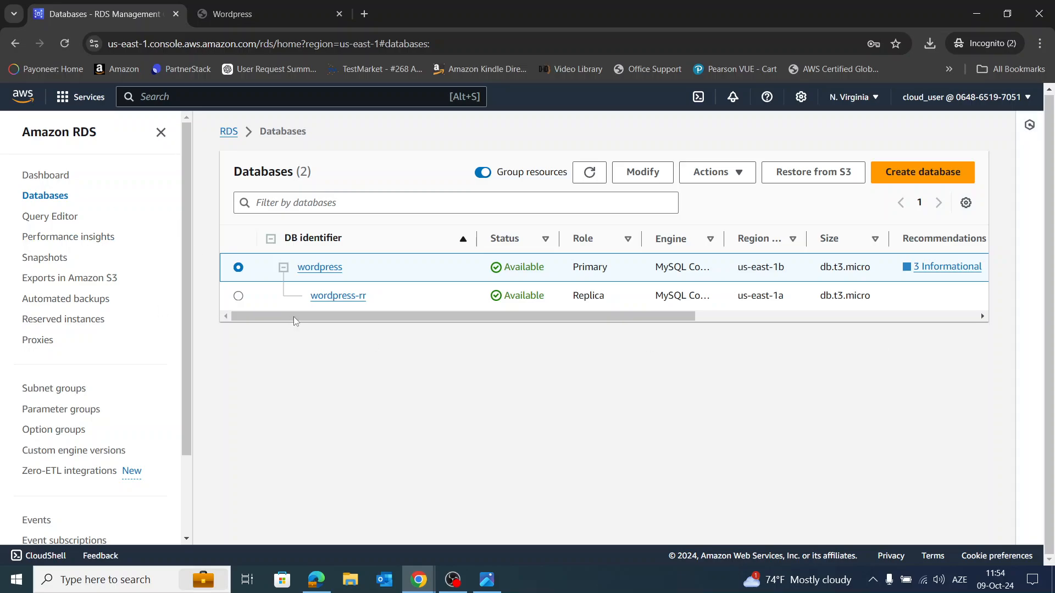
Step: Open the details of the wordpress-rr replica and copy its endpoint from the connectivity information
left_click(238, 297)
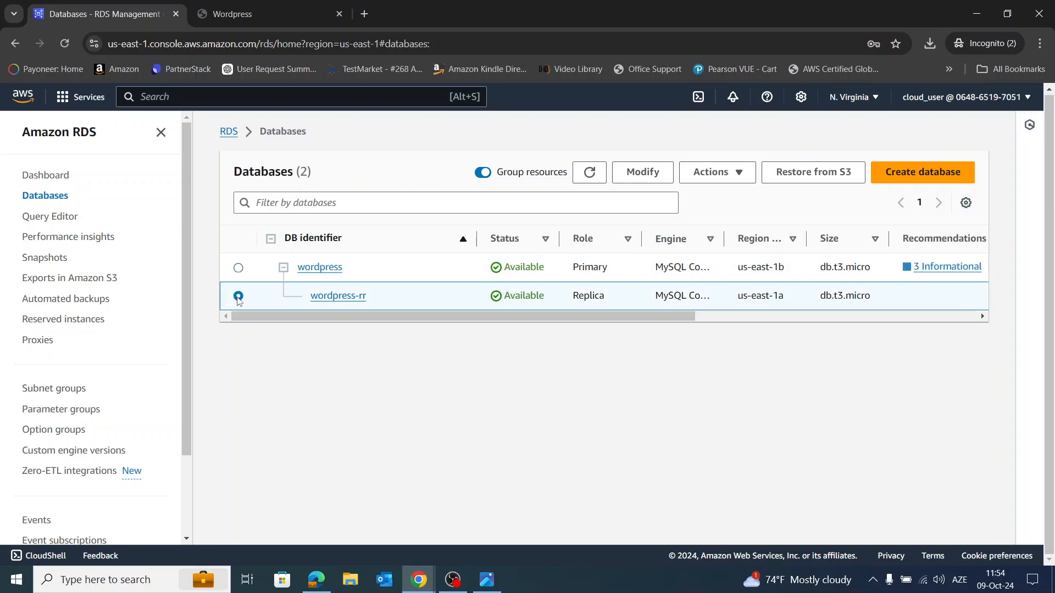
left_click(333, 300)
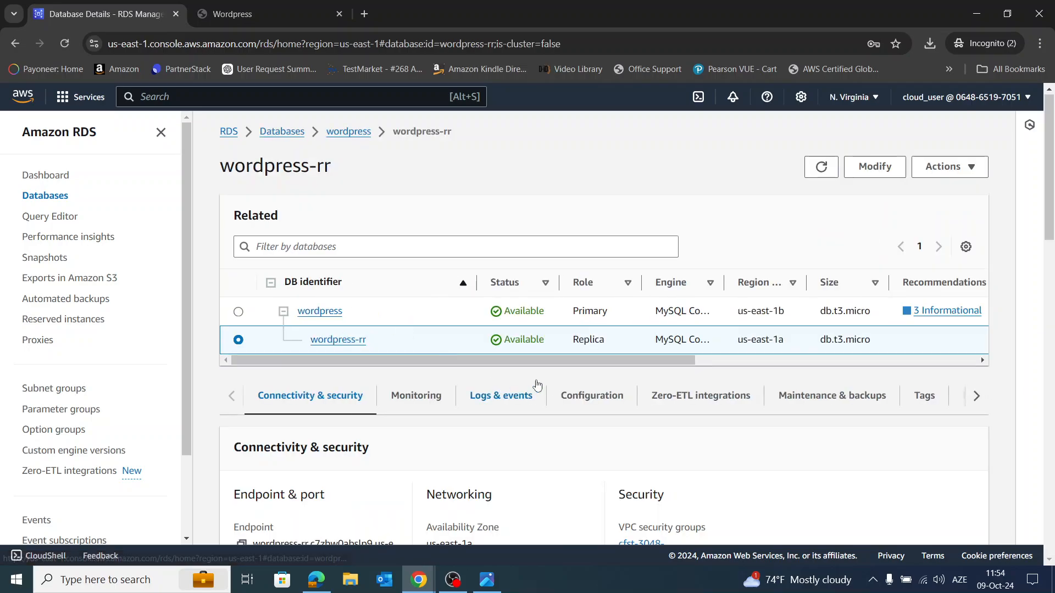
scroll(586, 431, "down", 2)
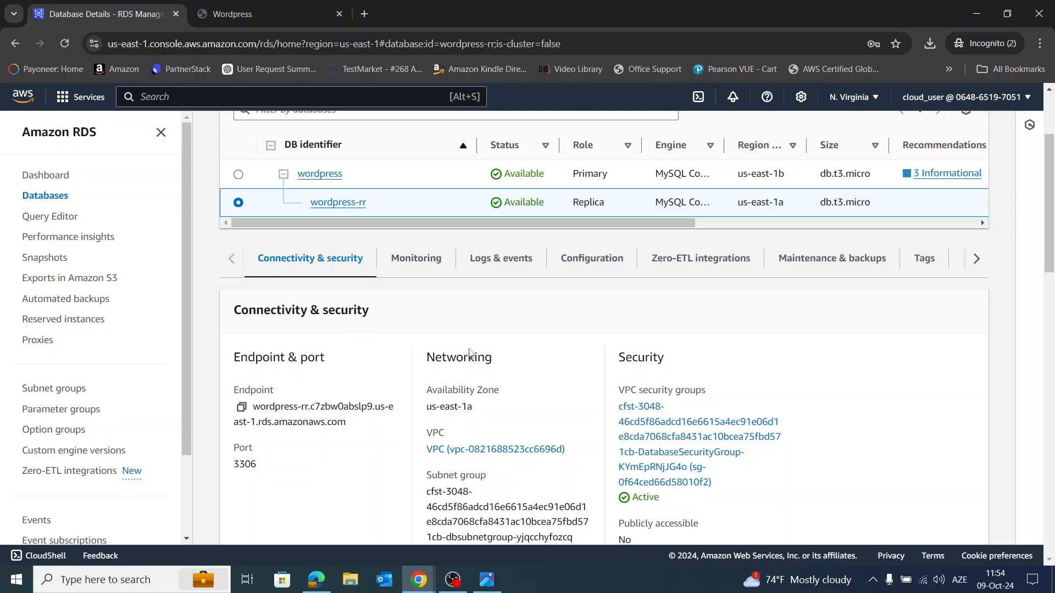
scroll(490, 377, "down", 2)
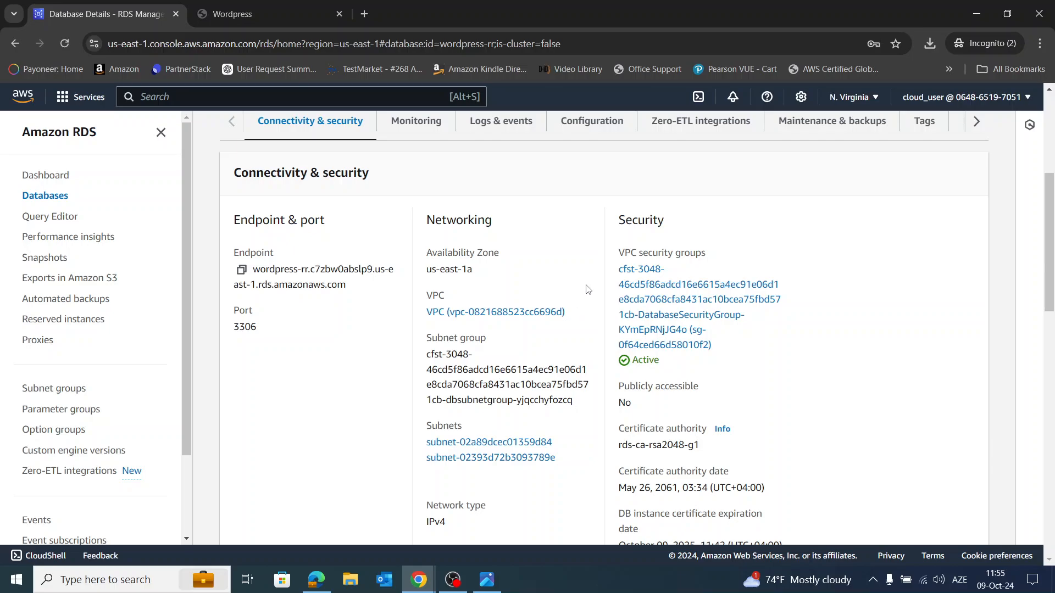
scroll(586, 289, "down", 1)
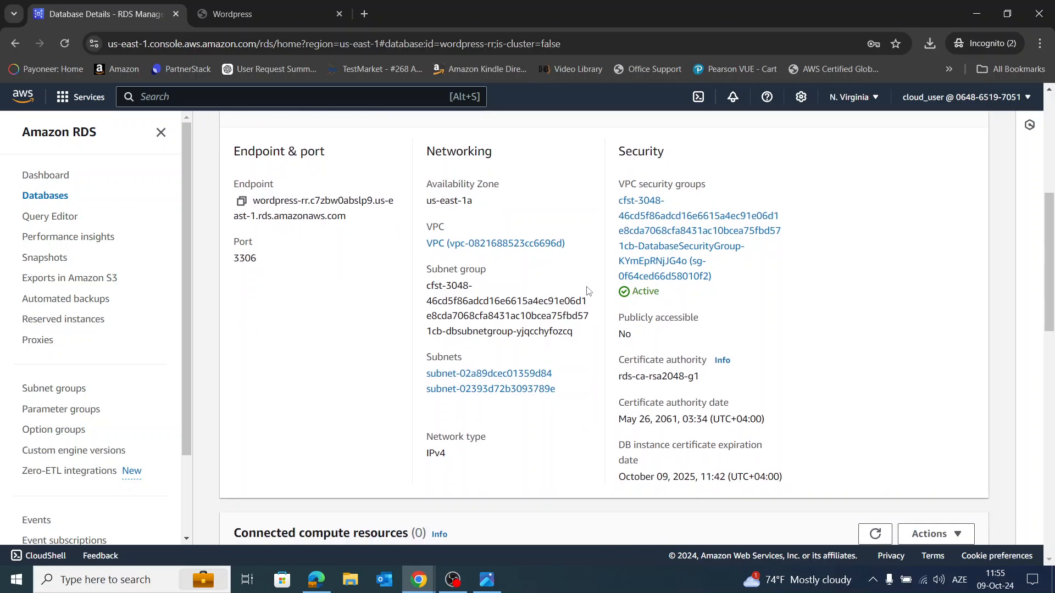
left_click(241, 201)
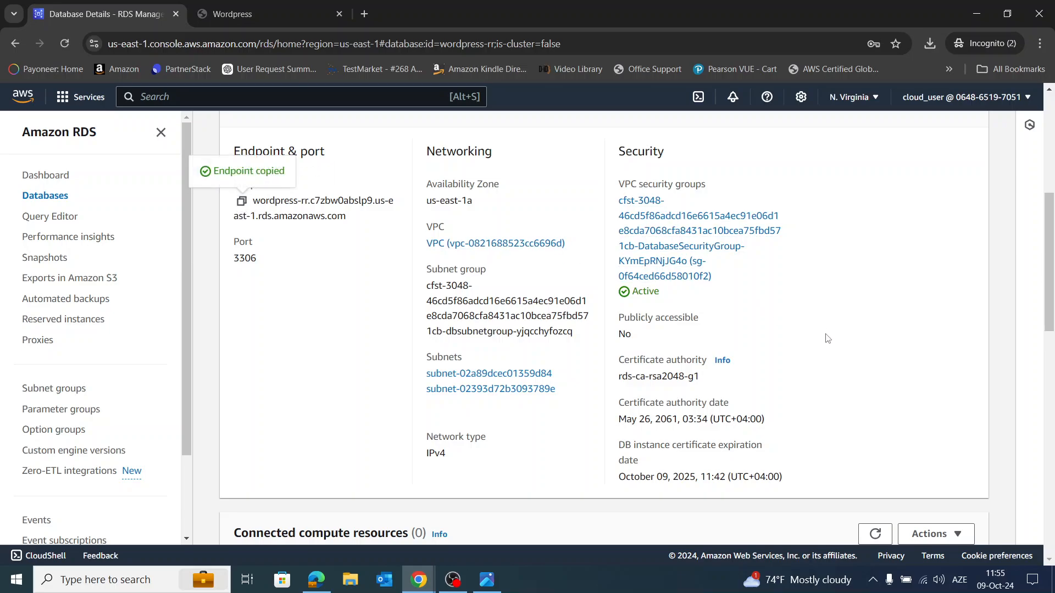
scroll(826, 377, "up", 6)
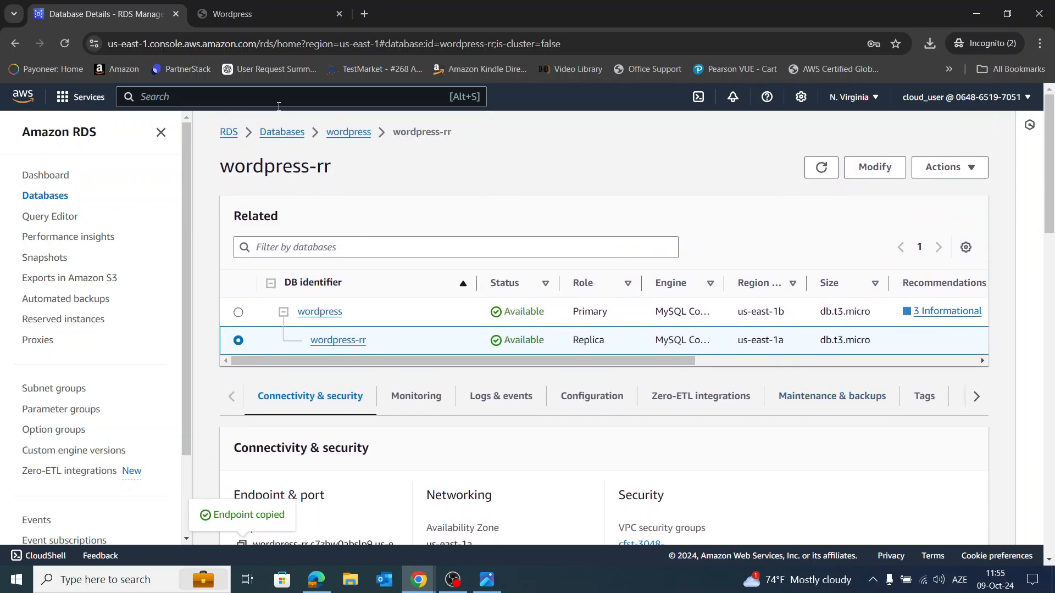
Step: Search the AWS services for "route" and open Route 53 in a separate browser tab
left_click(285, 99)
type("rou")
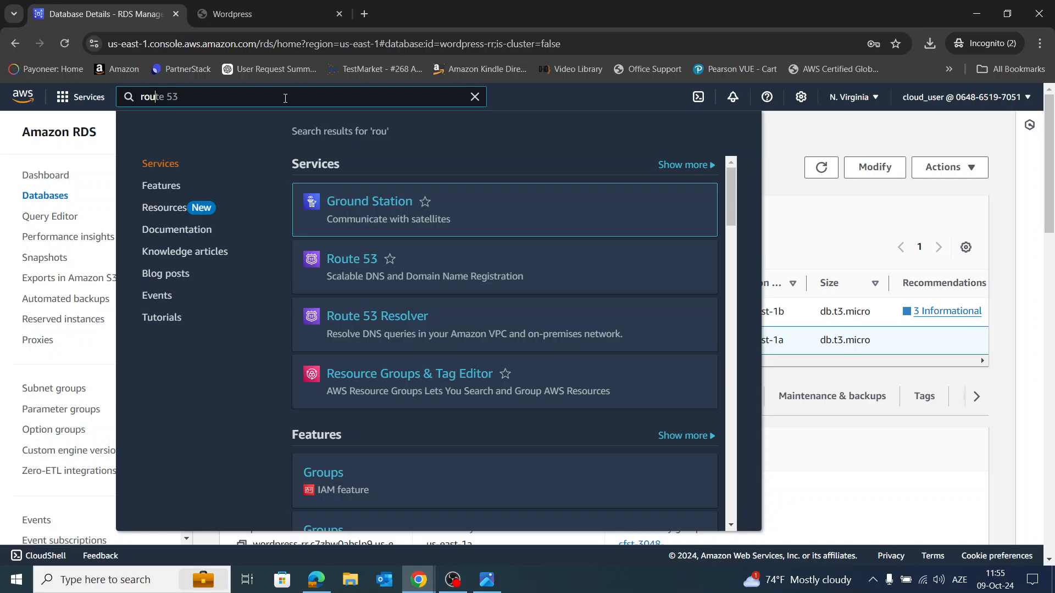
type("te")
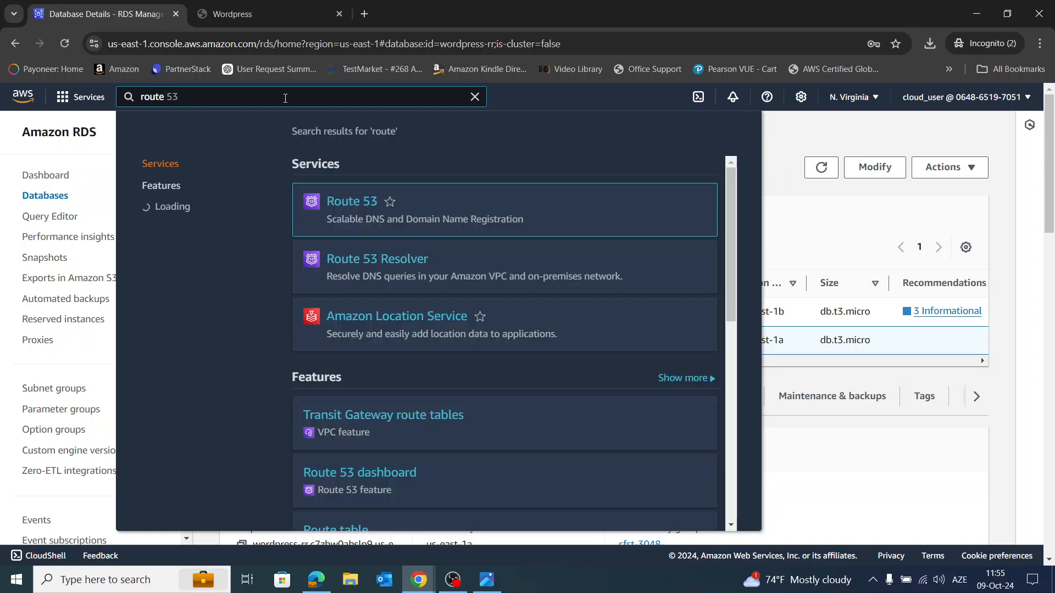
right_click(361, 203)
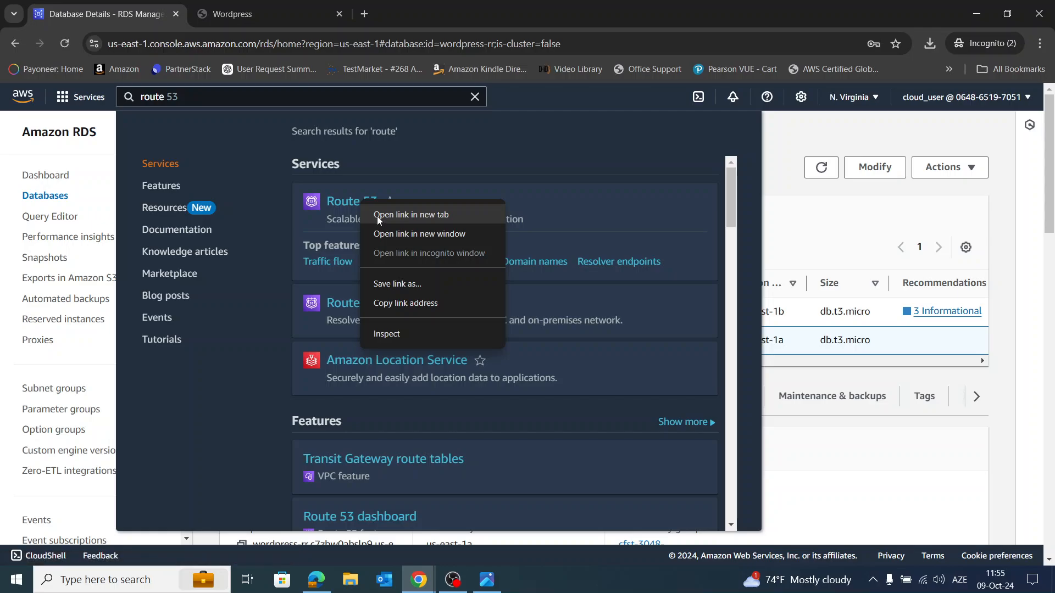
left_click(376, 216)
left_click(278, 6)
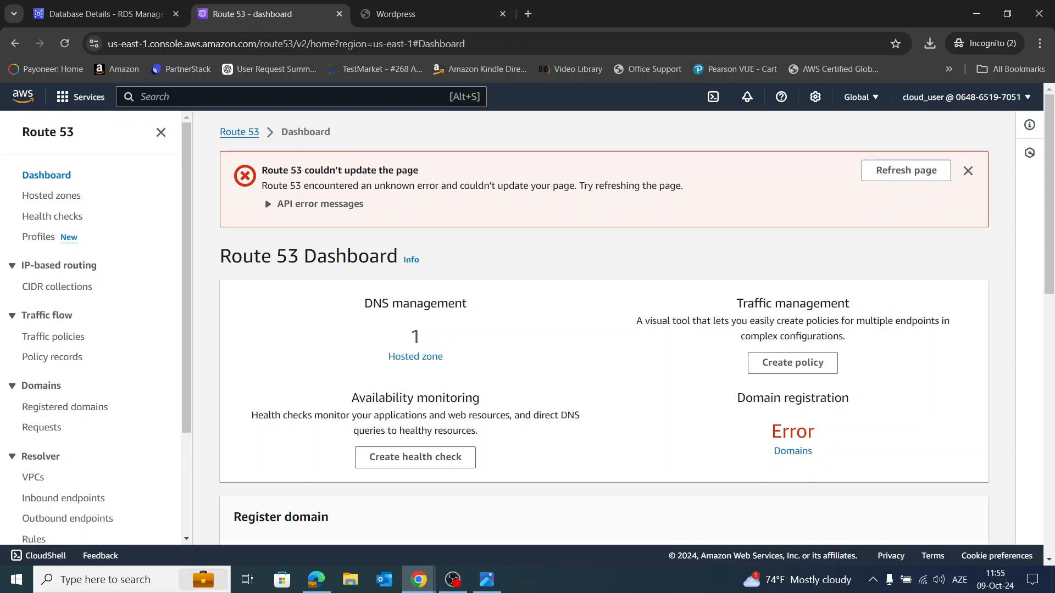
Step: Open the records of the private hosted zone mydomain.local in Route 53
left_click(64, 202)
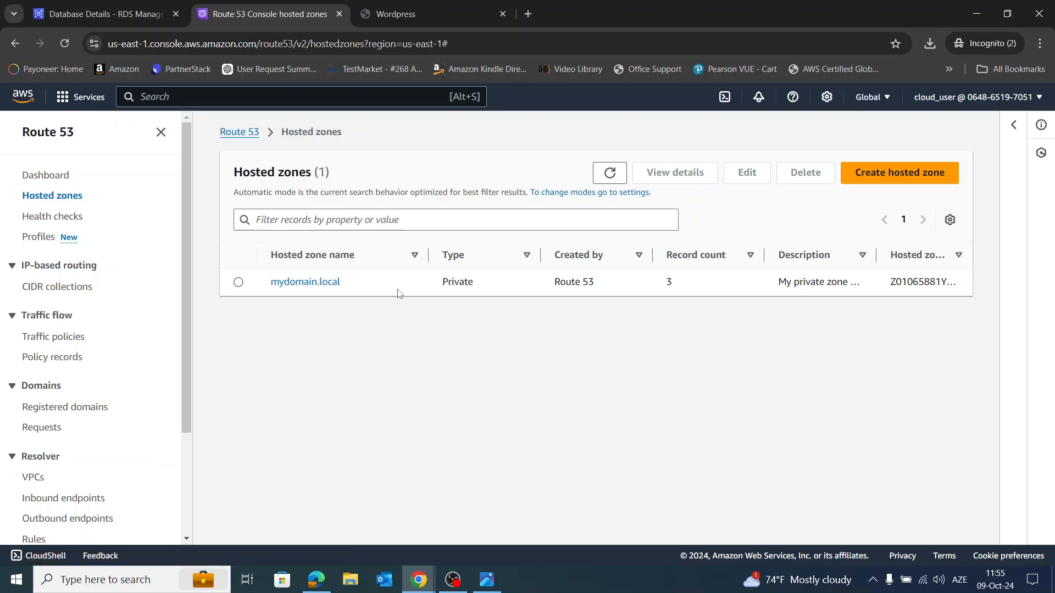
left_click(238, 283)
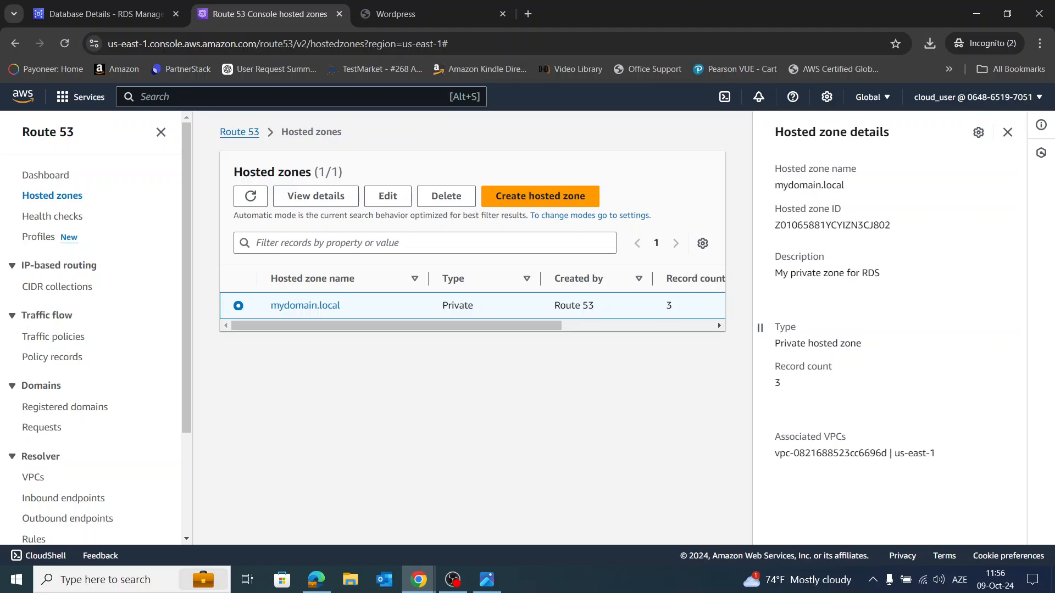
left_click(307, 305)
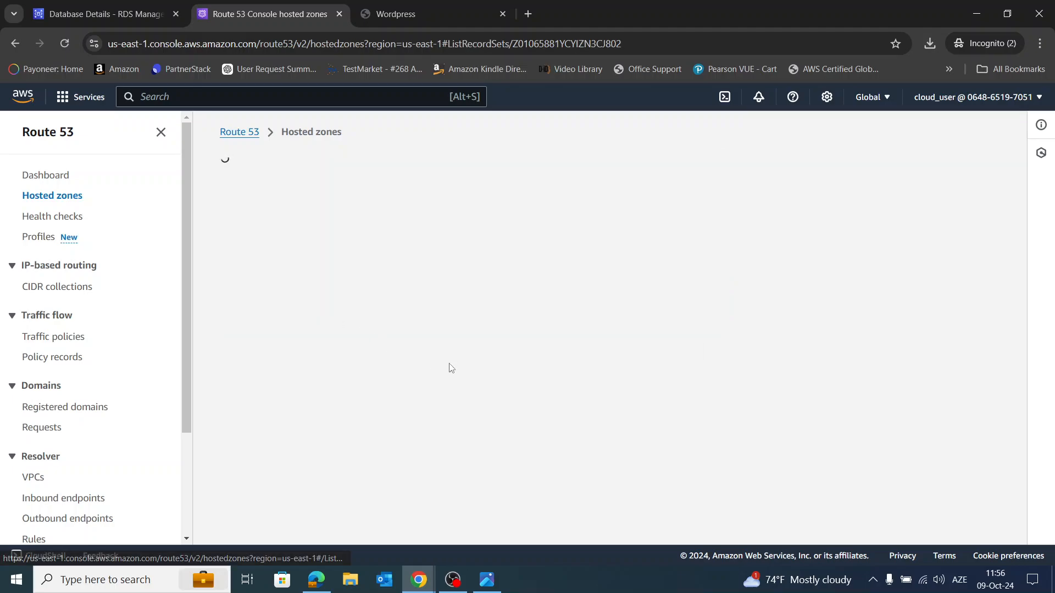
scroll(482, 486, "down", 2)
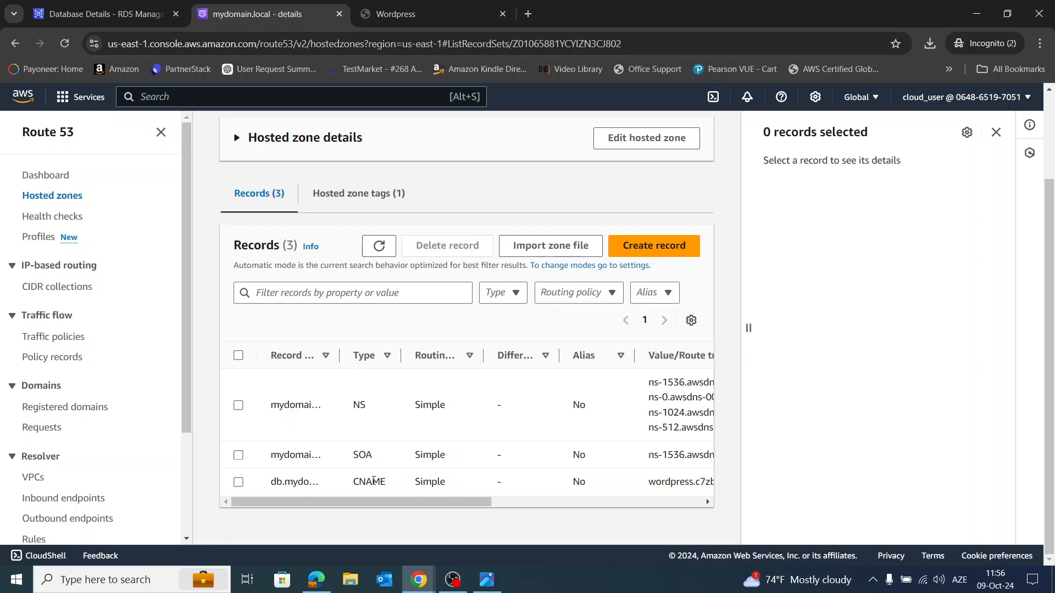
Step: Change the db CNAME record's value to the copied wordpress-rr endpoint and save the record
left_click(239, 482)
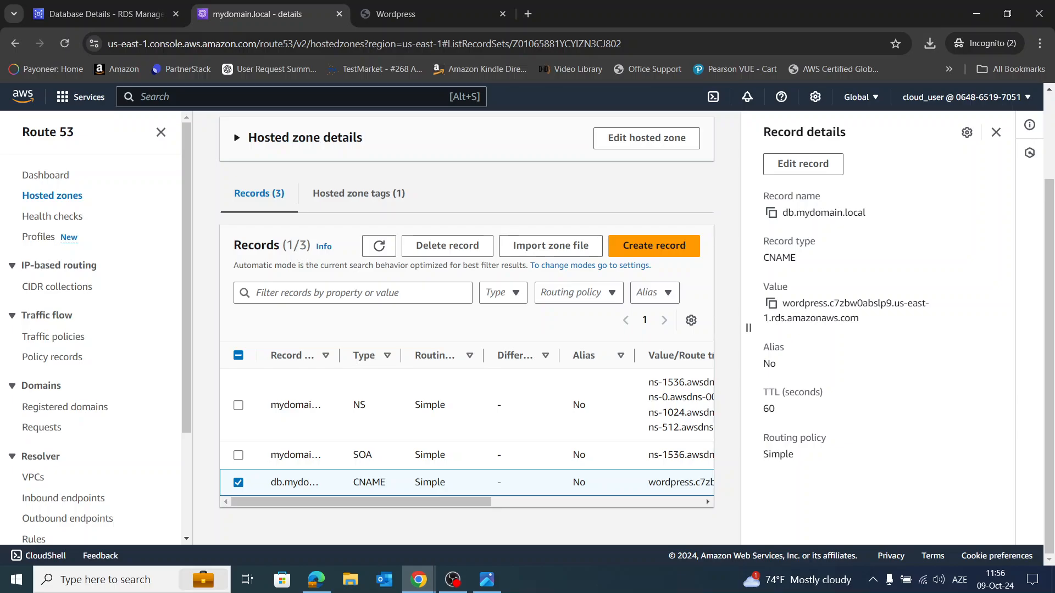
left_click(802, 164)
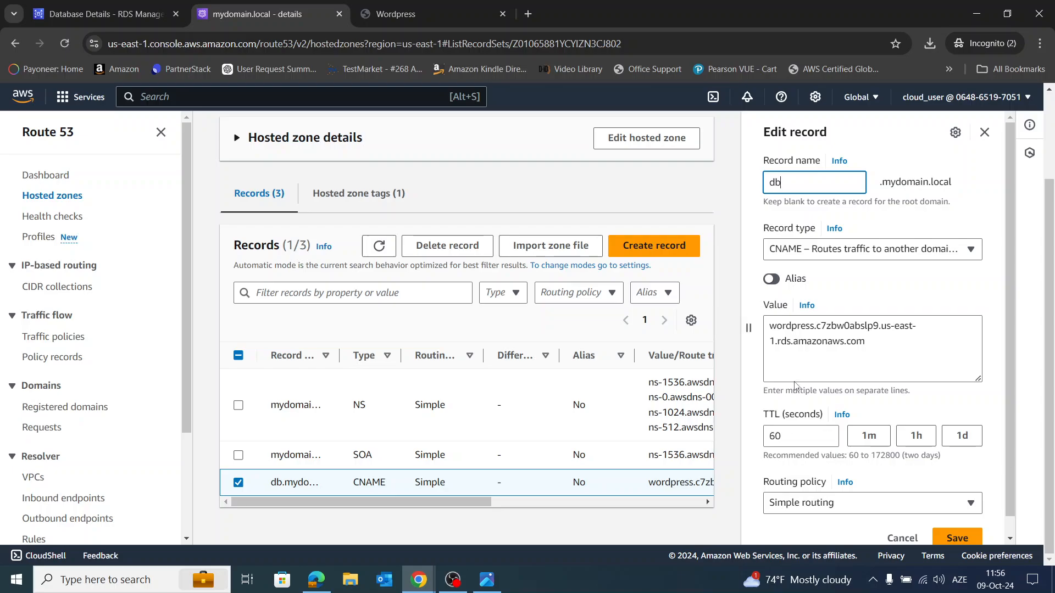
left_click_drag(877, 351, 764, 326)
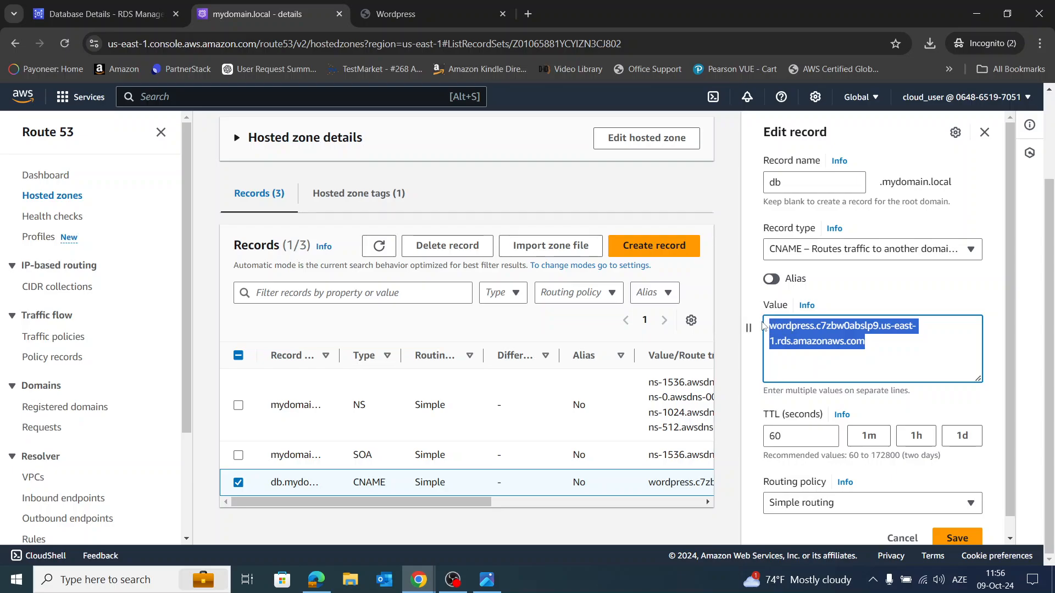
key("ctrl+v")
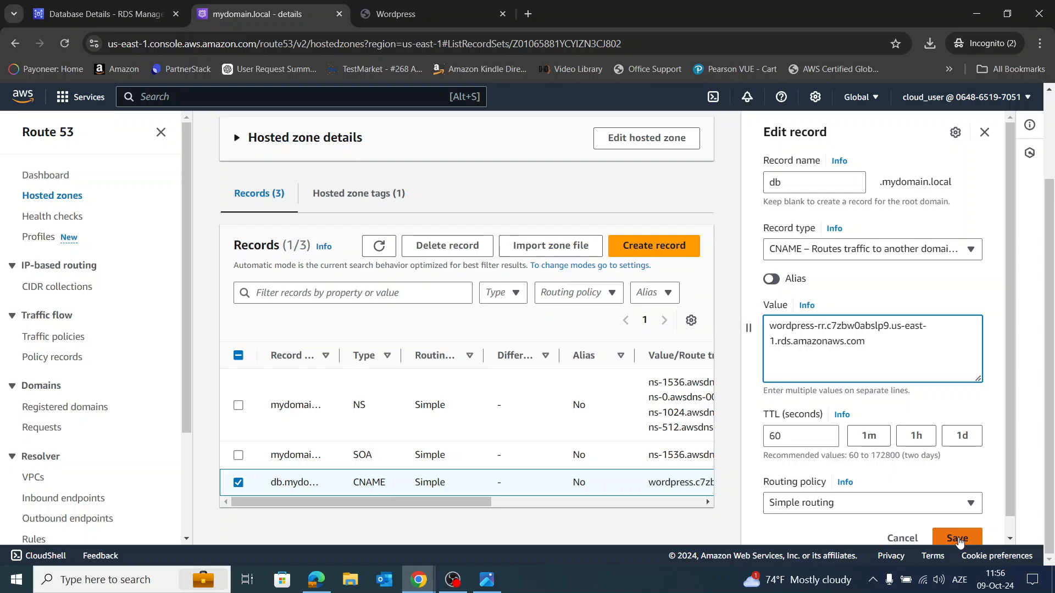
left_click(958, 539)
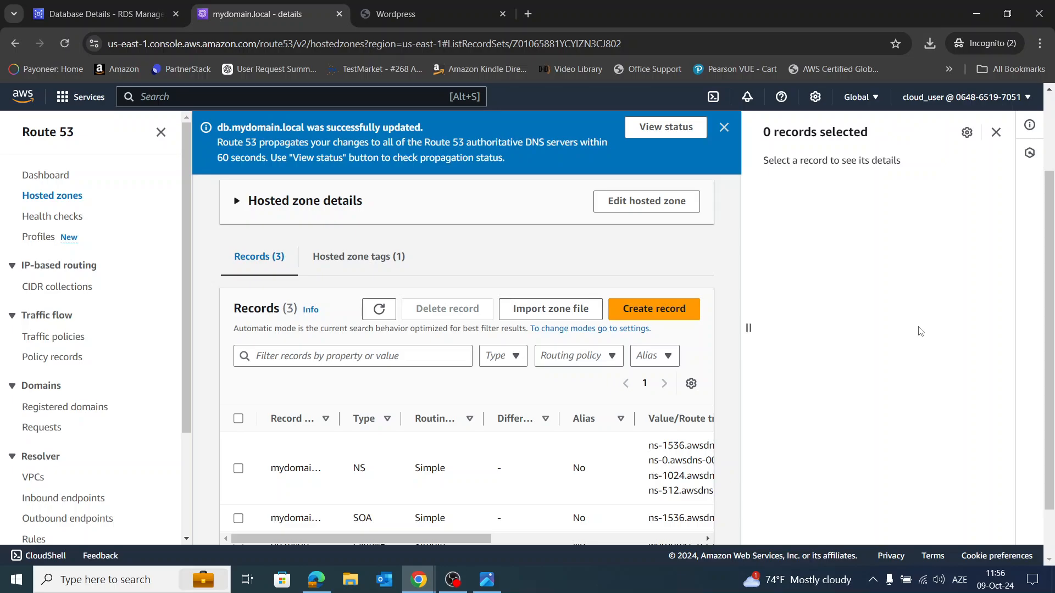
Step: Switch to the WordPress site and reload it twice to check that it responds with the changed database record
left_click(403, 17)
left_click(64, 44)
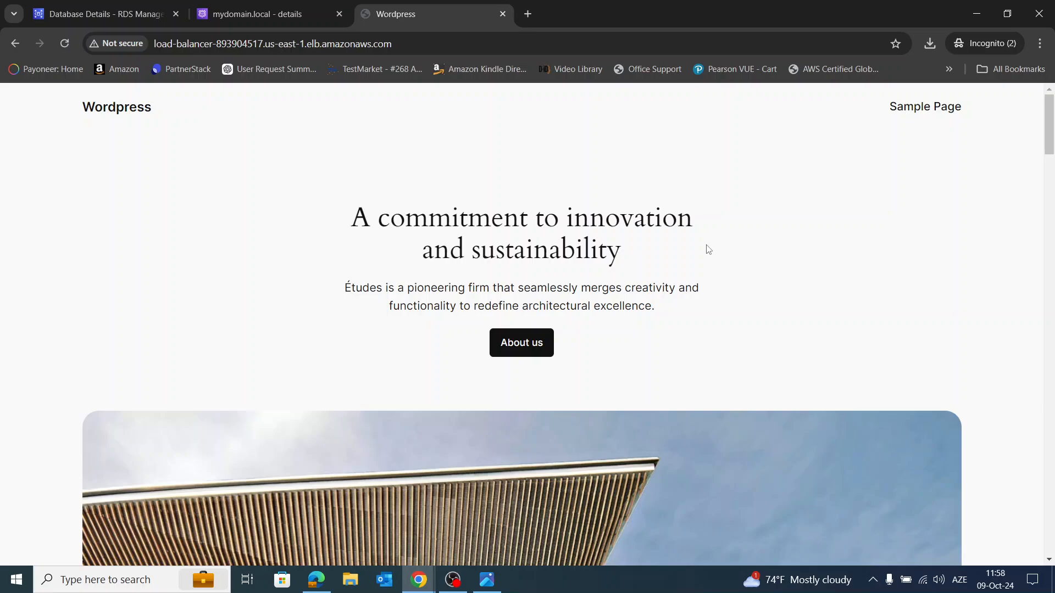
left_click(64, 44)
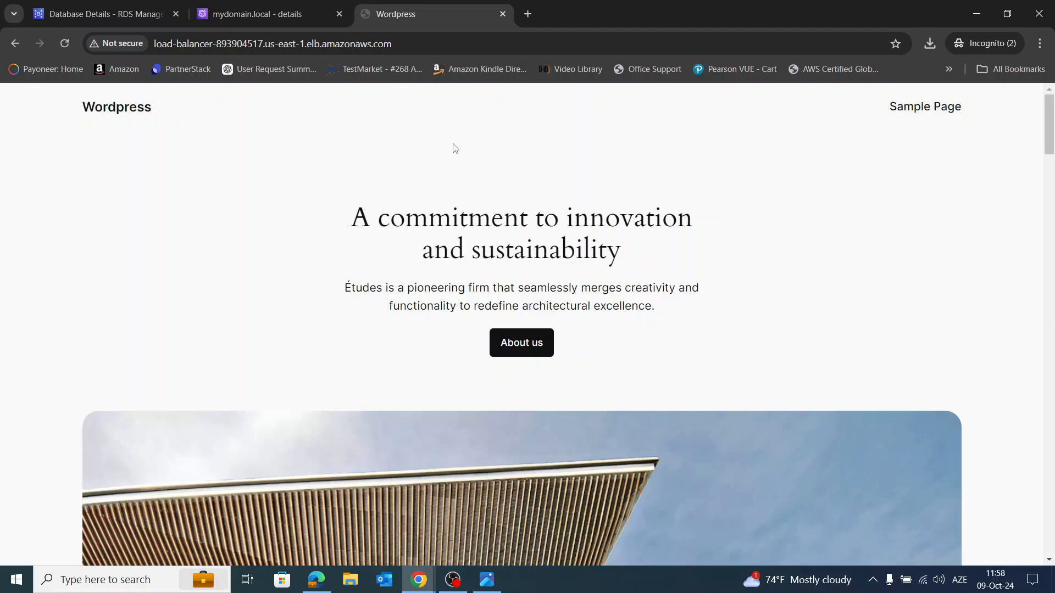